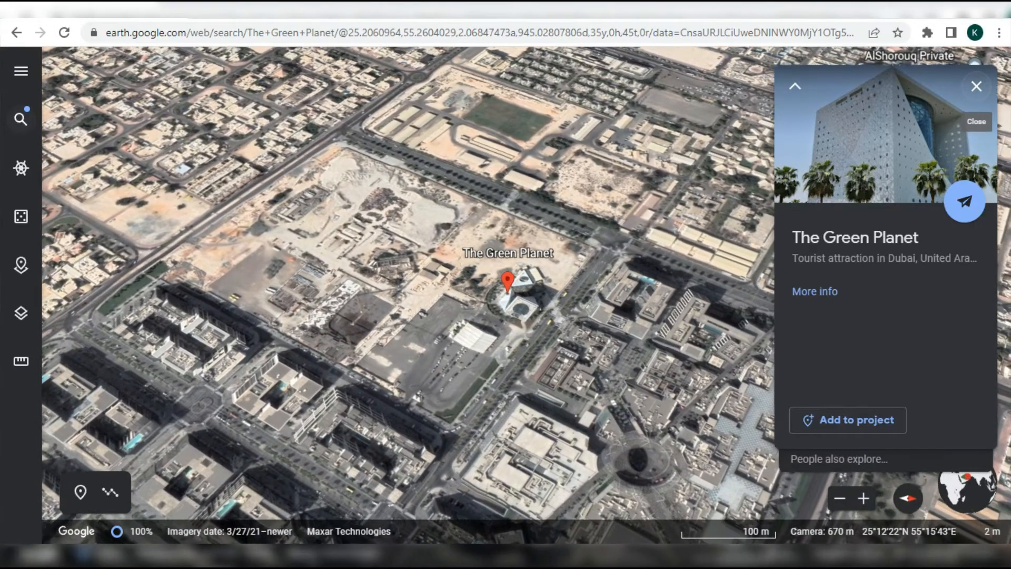
Step: Fly Google Earth to the Burj Khalifa from the recent searches
left_click(20, 119)
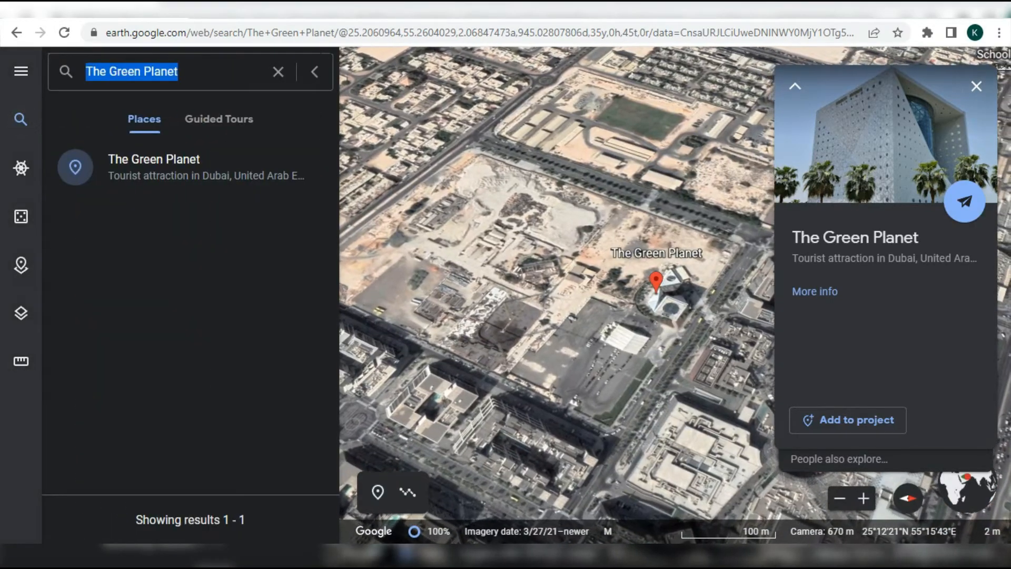
key("BackSpace")
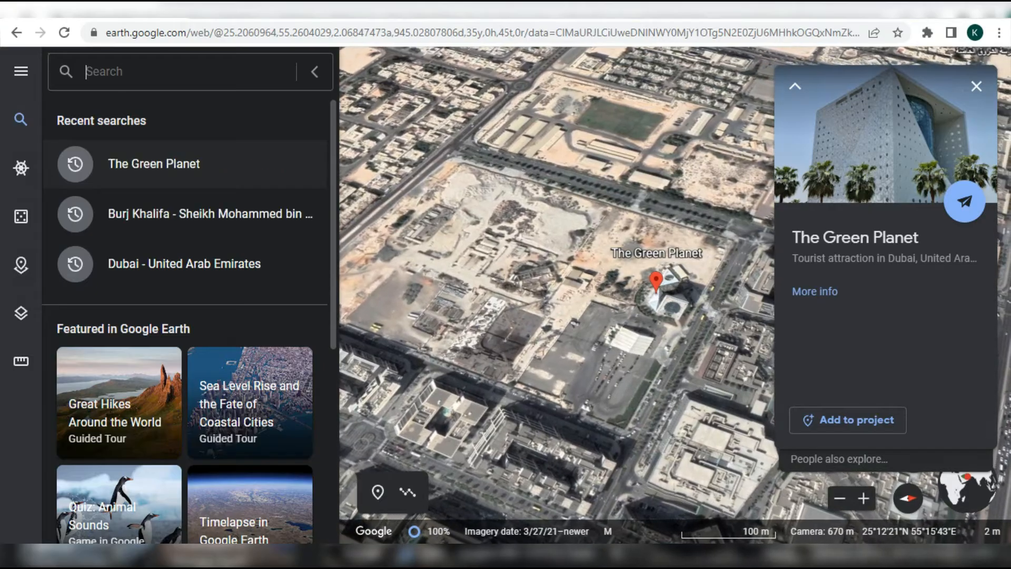
left_click(210, 214)
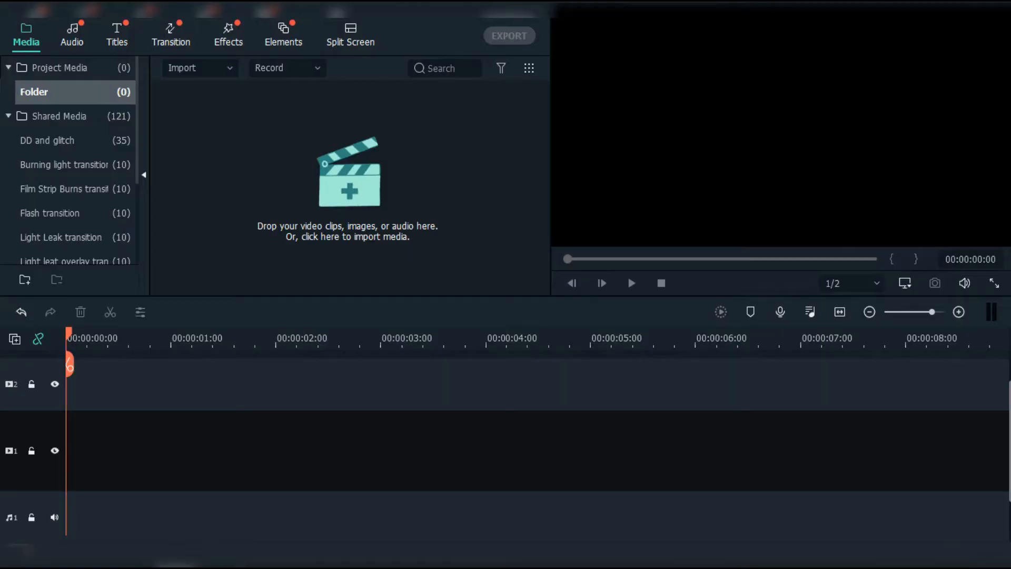
Step: Import the bandicam screen recording and place it on video track 1
left_click(289, 232)
scroll(287, 229, "down", 10)
double_click(287, 229)
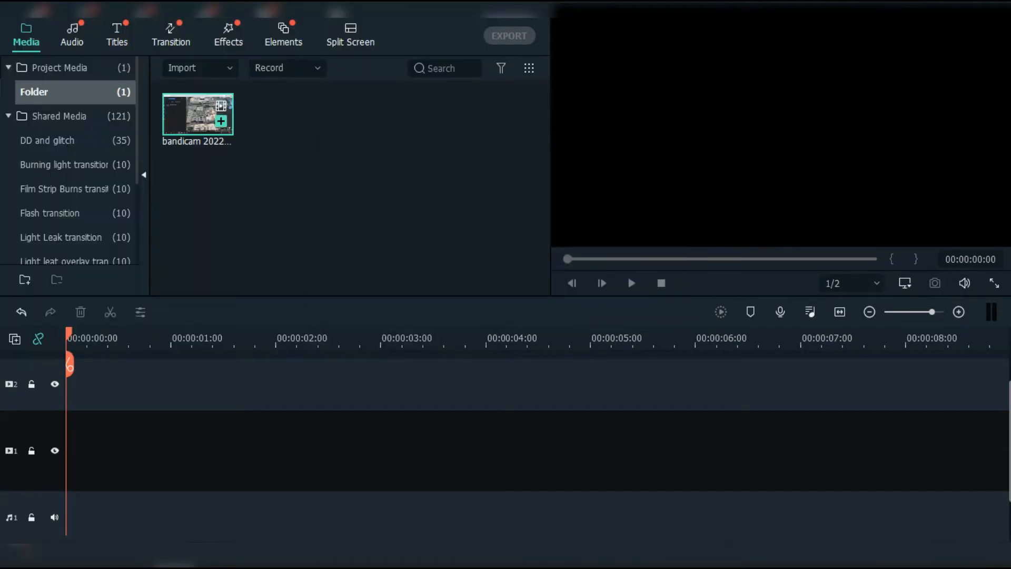
left_click_drag(198, 115, 158, 450)
left_click(596, 304)
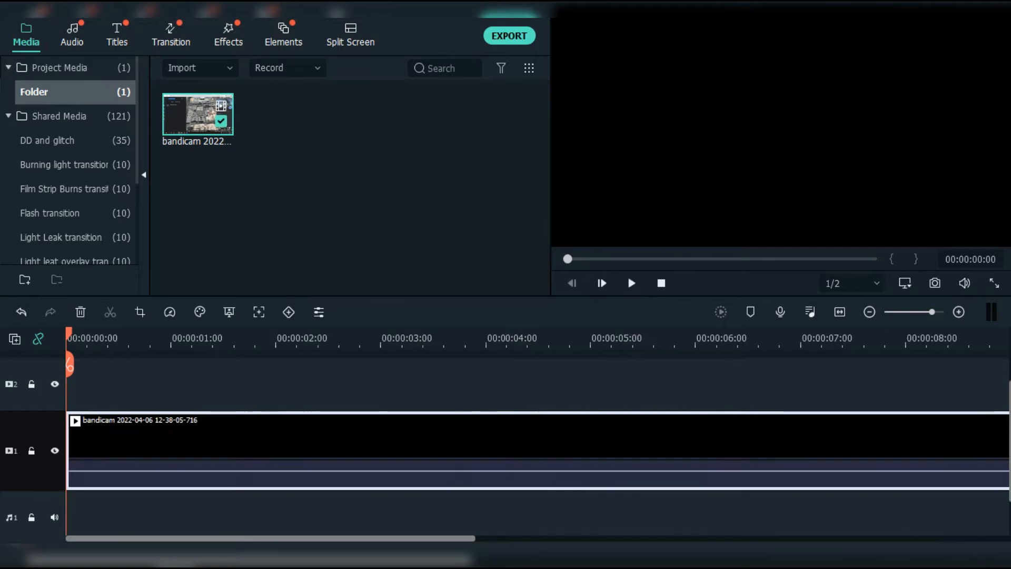
Step: Cut away the clip's opening and trim it to end at 00:00:04:04
left_click_drag(69, 363, 763, 365)
left_click(763, 364)
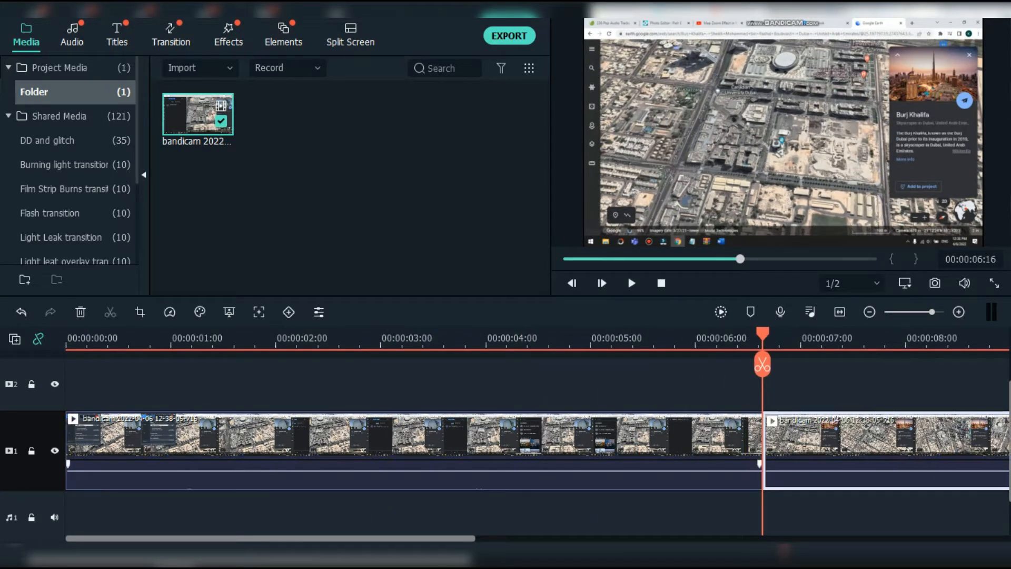
key("Delete")
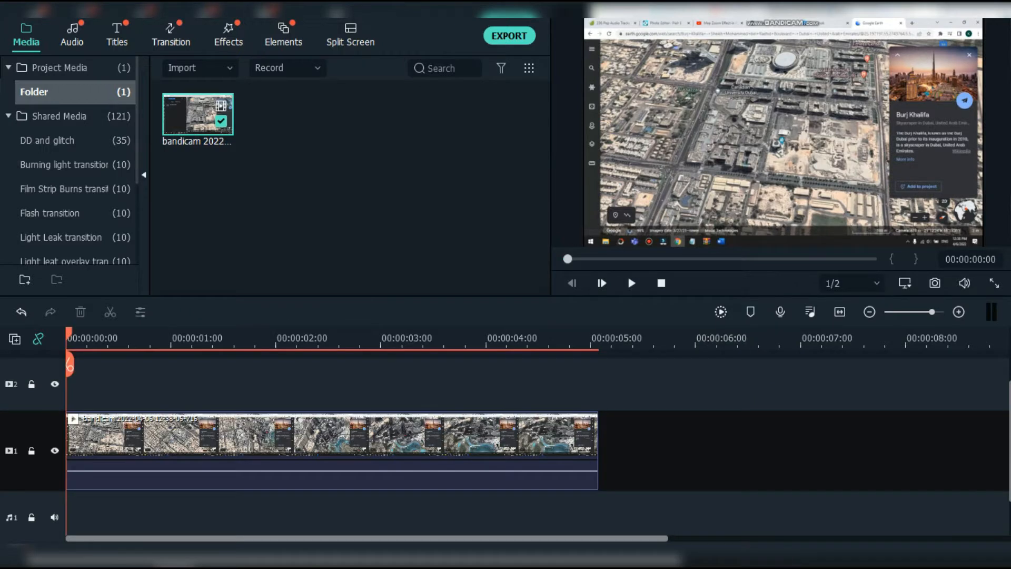
left_click_drag(69, 364, 502, 364)
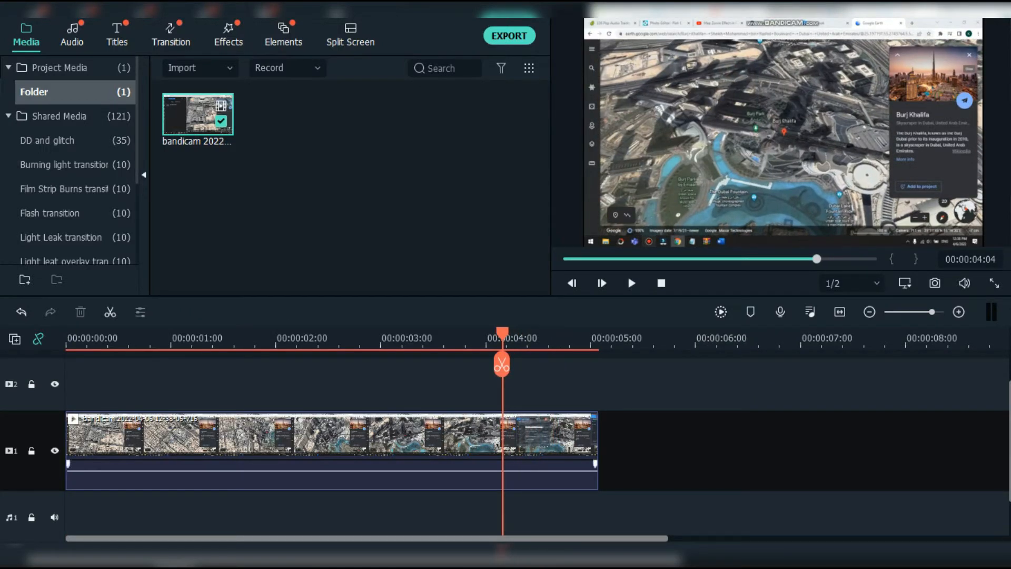
left_click(463, 448)
left_click(502, 364)
key("Delete")
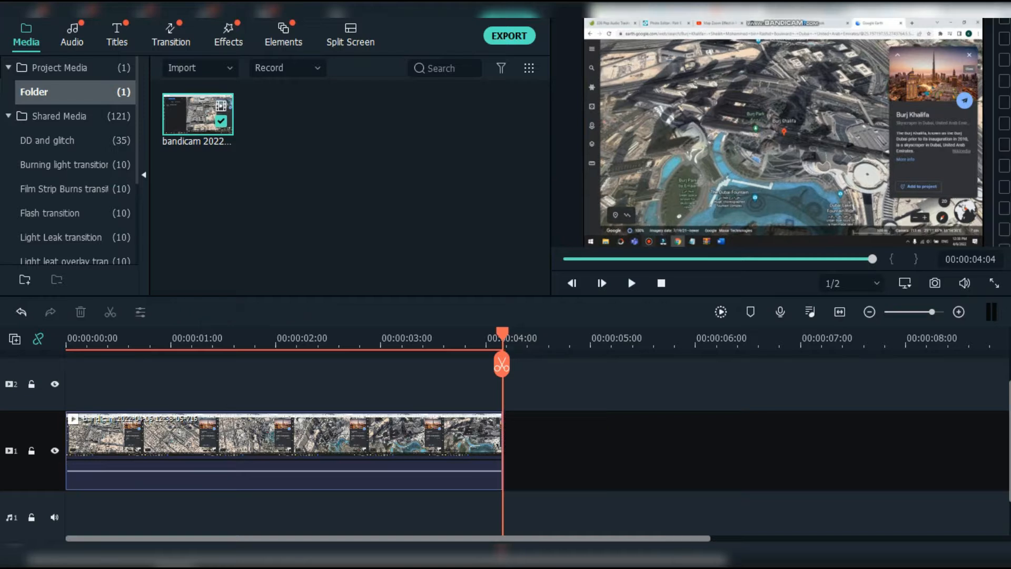
Step: Crop the clip to 976 x 551, removing the browser bar and info panel
right_click(426, 421)
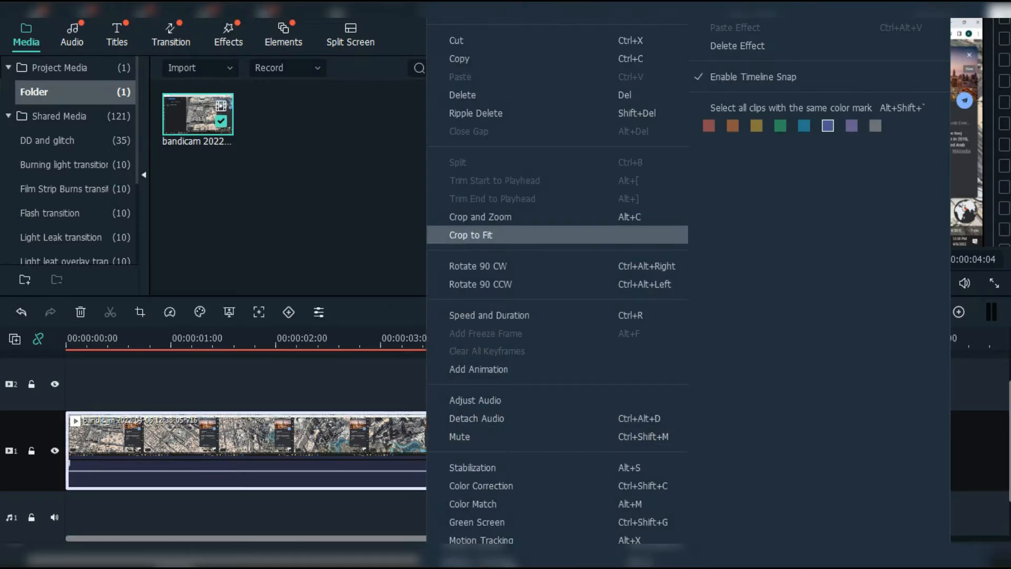
left_click(479, 216)
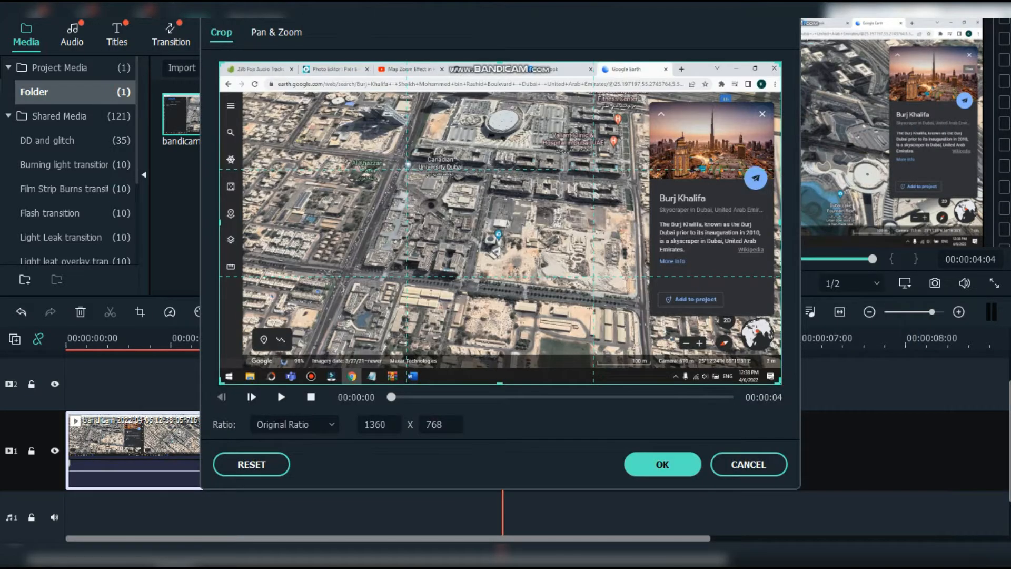
left_click_drag(781, 62, 726, 93)
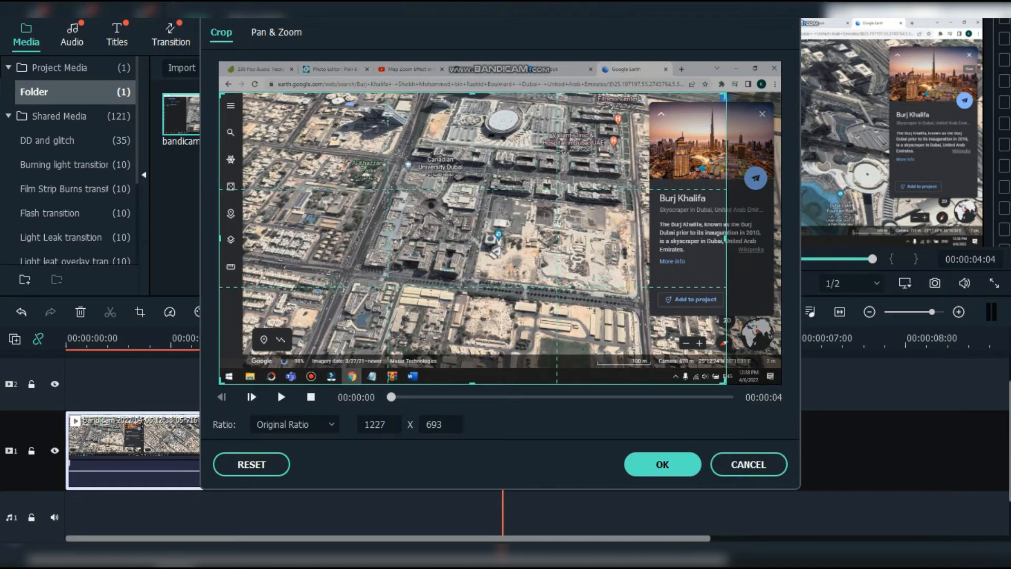
left_click_drag(726, 384, 697, 367)
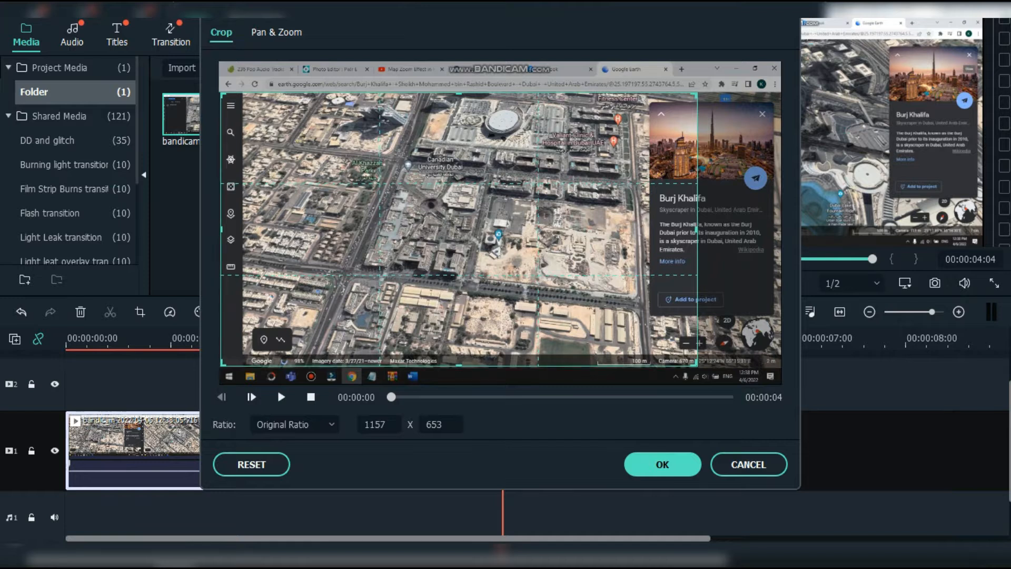
left_click_drag(220, 367, 244, 352)
left_click_drag(697, 351, 647, 324)
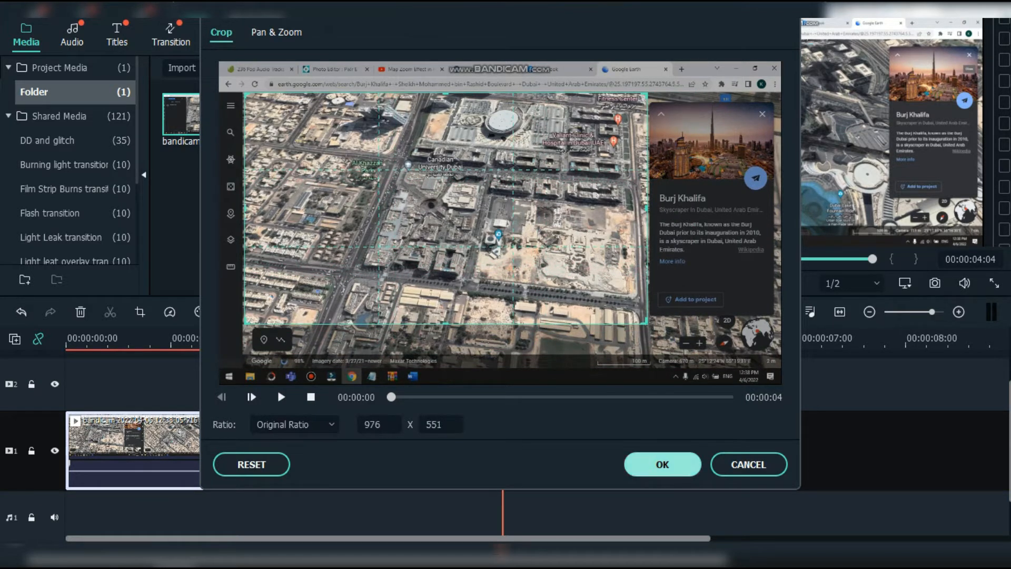
left_click(663, 464)
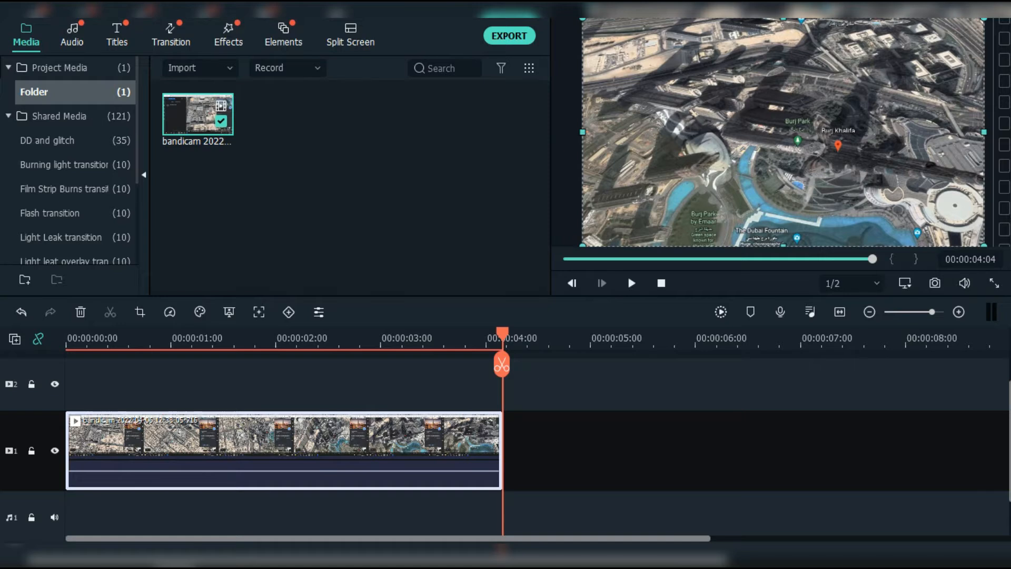
left_click_drag(501, 334, 67, 334)
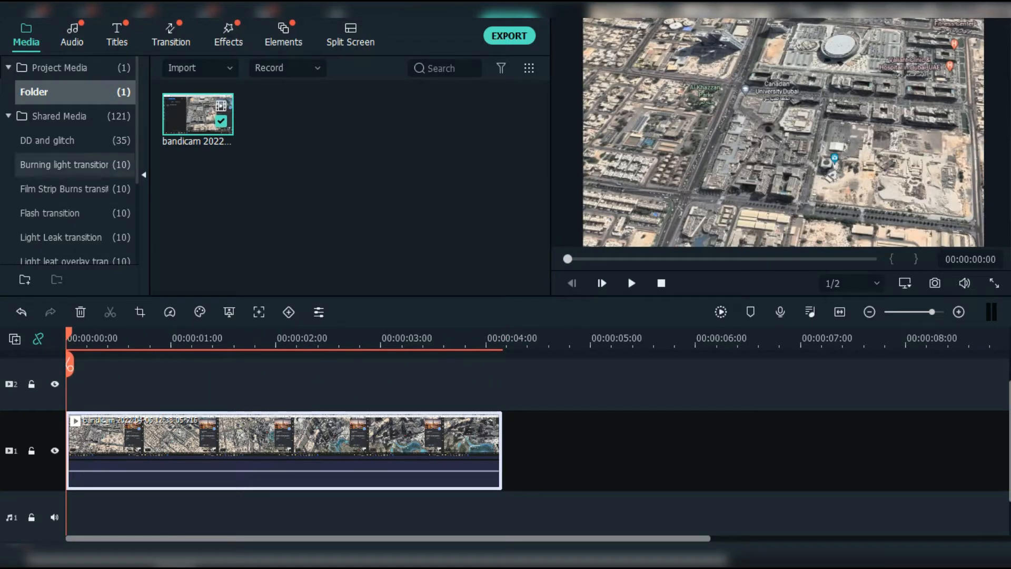
Step: Lower the clip's volume and add a freeze frame at its start, about 1.5 seconds long
left_click_drag(111, 471, 111, 487)
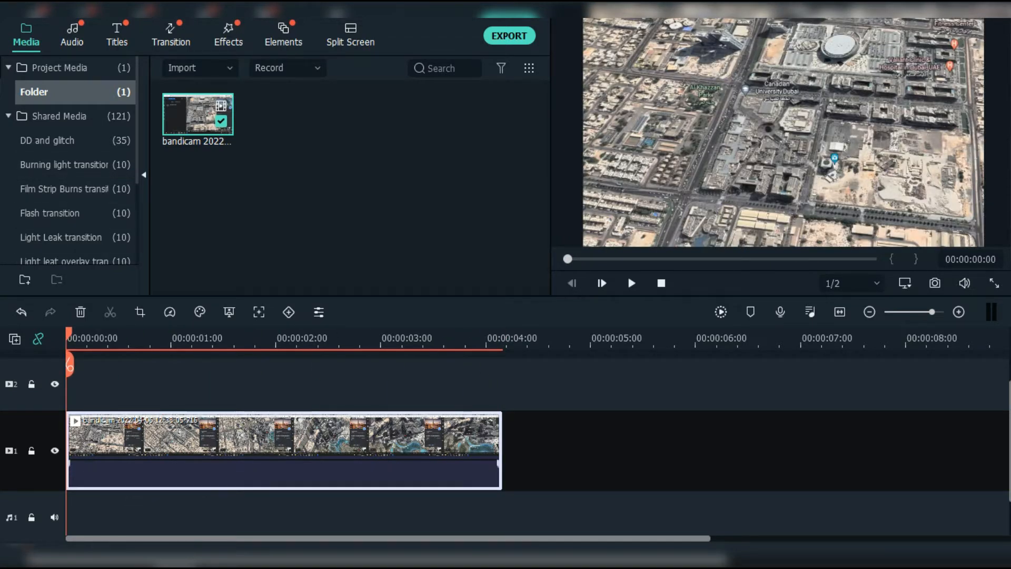
right_click(111, 448)
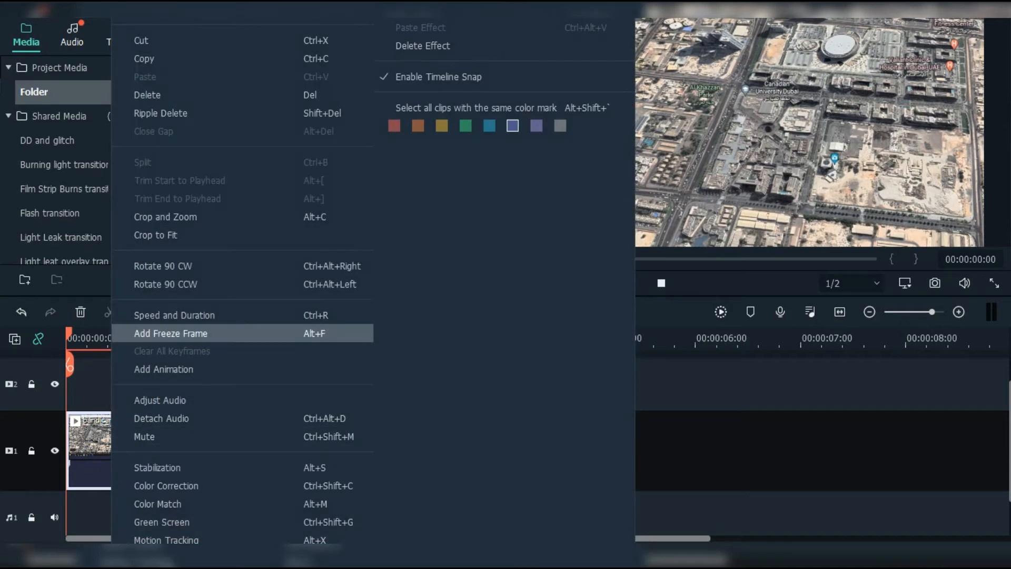
left_click(171, 332)
left_click_drag(590, 421, 236, 421)
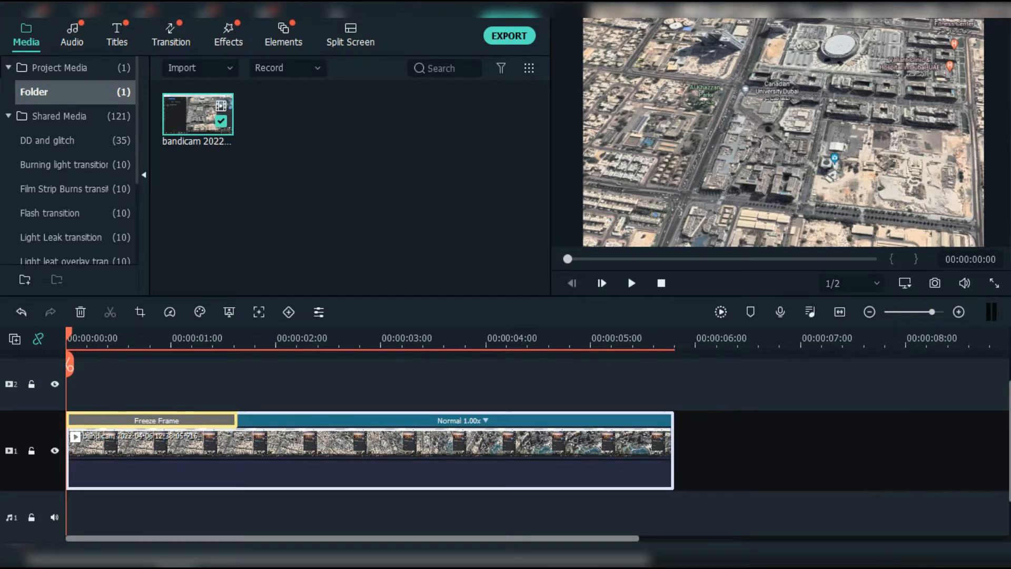
Step: Put a Basic 6 title on track 2, trimmed to 00:00:01:16, and open its text settings
left_click(117, 35)
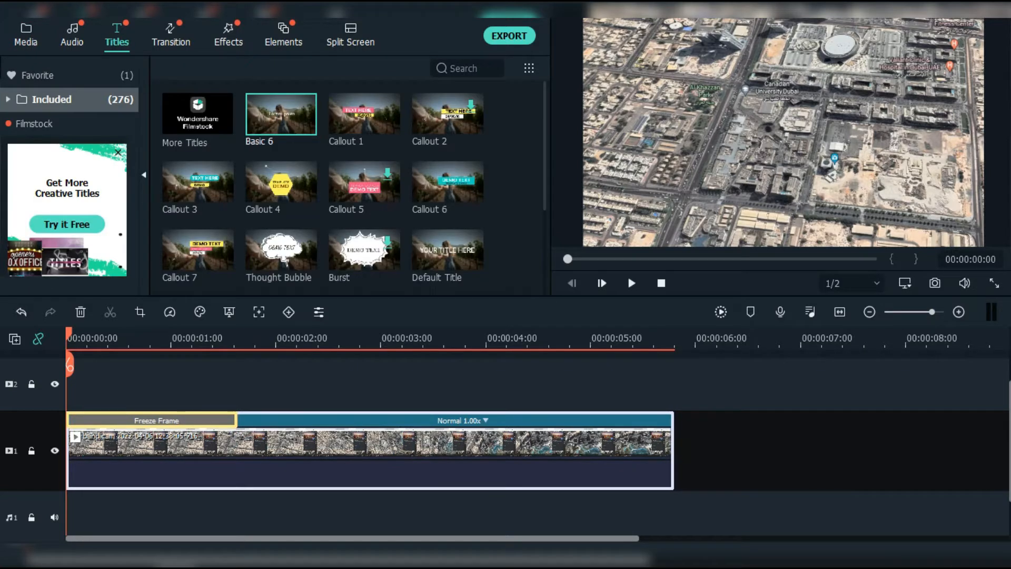
left_click_drag(281, 115, 73, 384)
left_click_drag(588, 384, 237, 384)
double_click(174, 387)
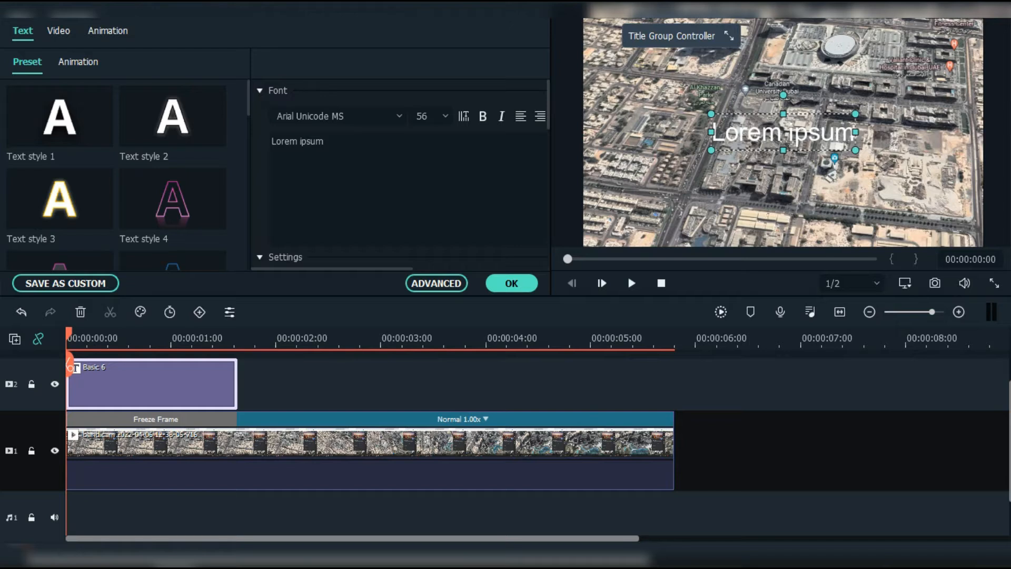
Step: Replace the Lorem ipsum text with a circle shape in Advanced Text Edit
left_click(436, 283)
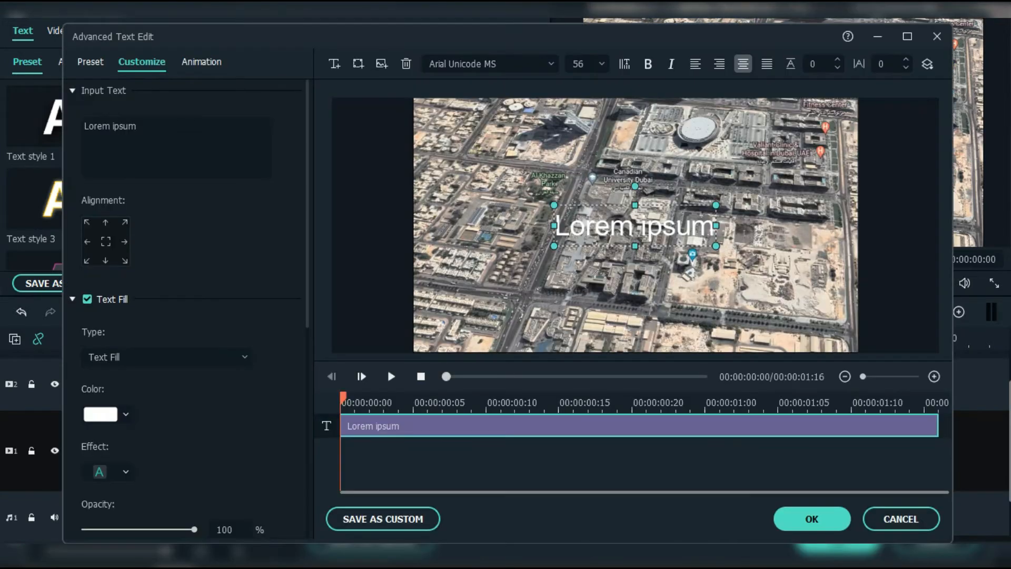
key("Delete")
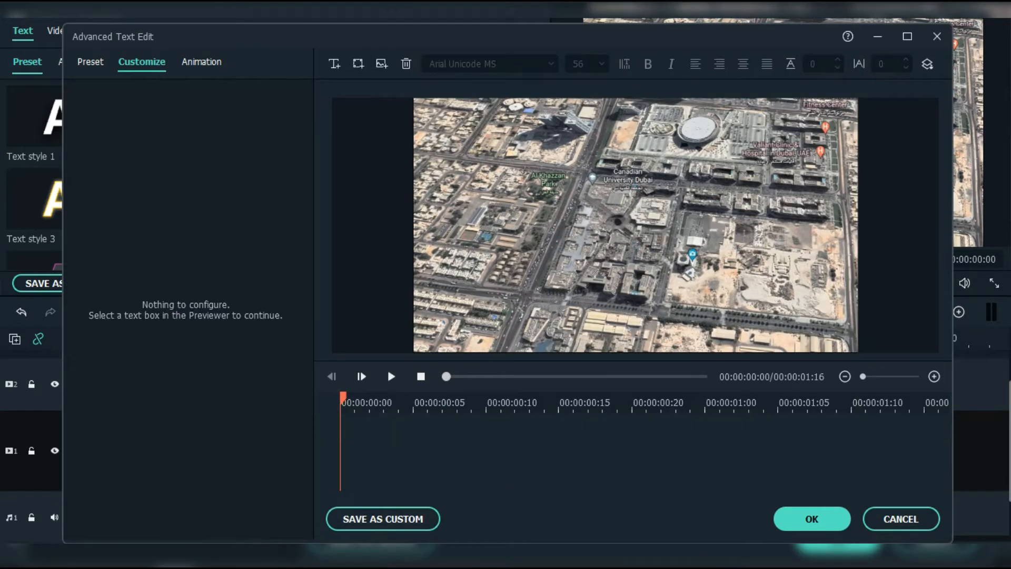
left_click(358, 63)
left_click(376, 186)
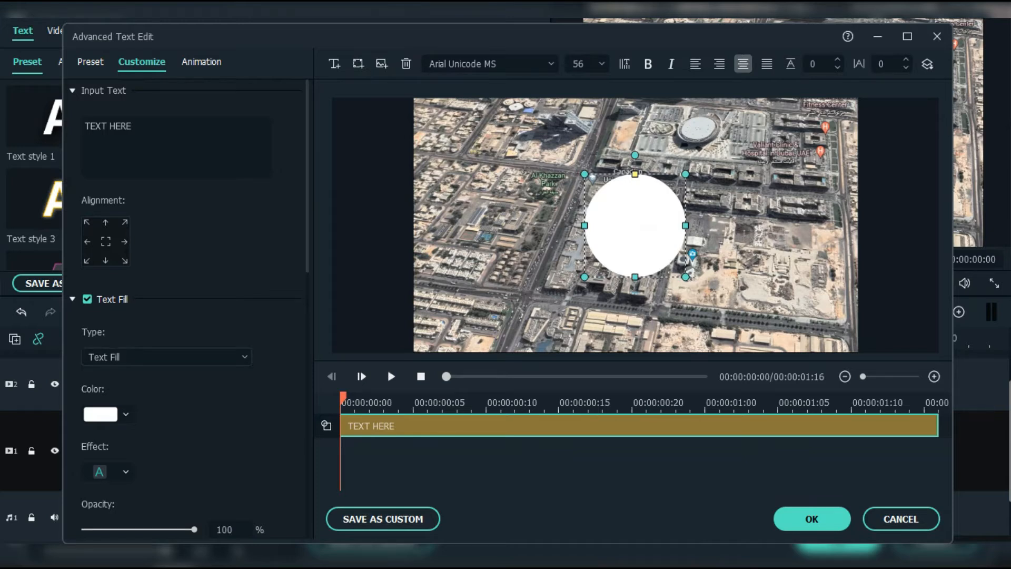
Step: Set the circle's shape fill type to Gradient Fill
scroll(169, 358, "down", 10)
scroll(184, 315, "down", 3)
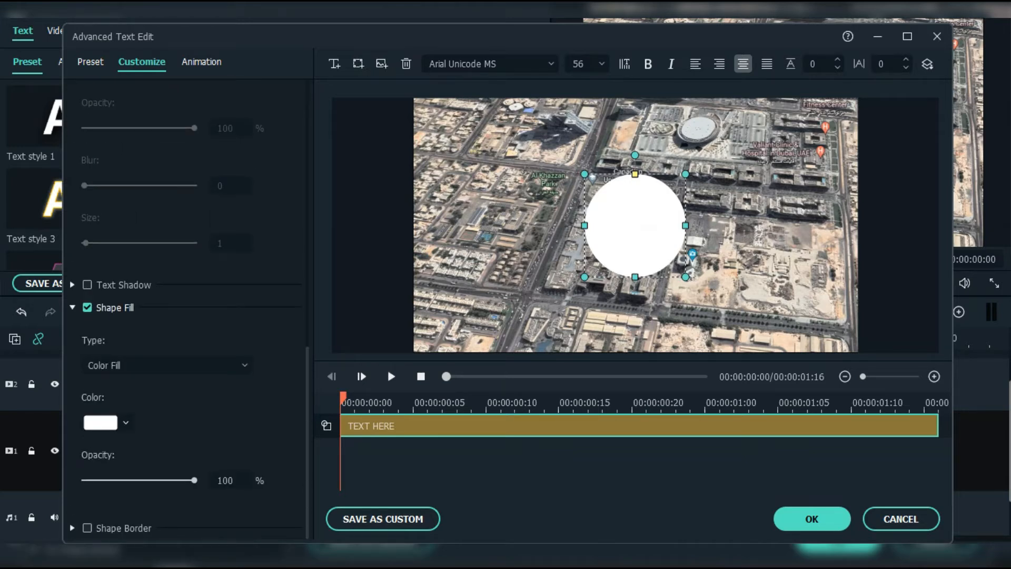
left_click(166, 365)
left_click(116, 415)
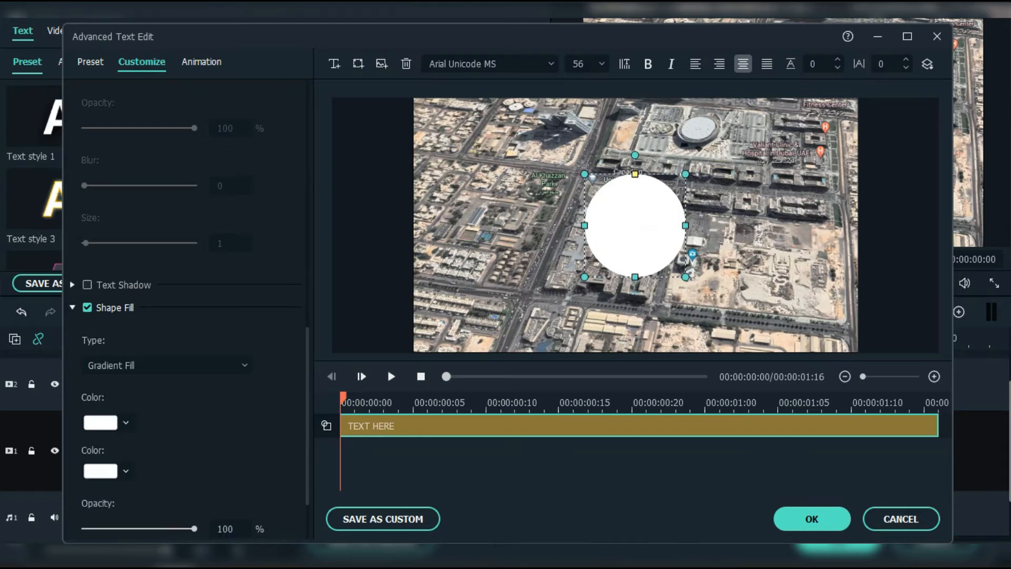
scroll(185, 316, "down", 3)
left_click(126, 335)
left_click(118, 442)
Step: Set both gradient colour stops to red #ff0000
left_click(46, 333)
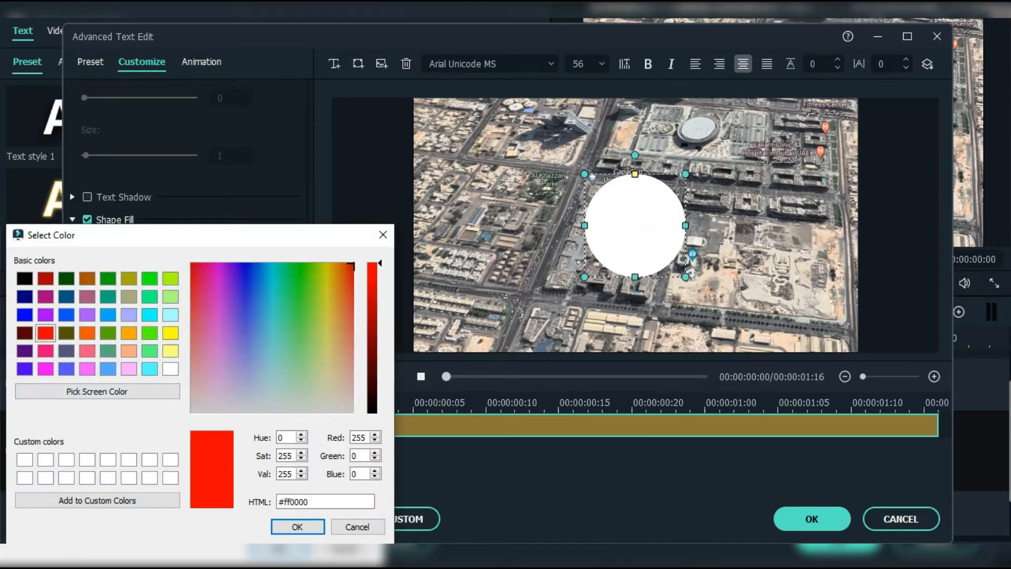
left_click(297, 527)
left_click(125, 382)
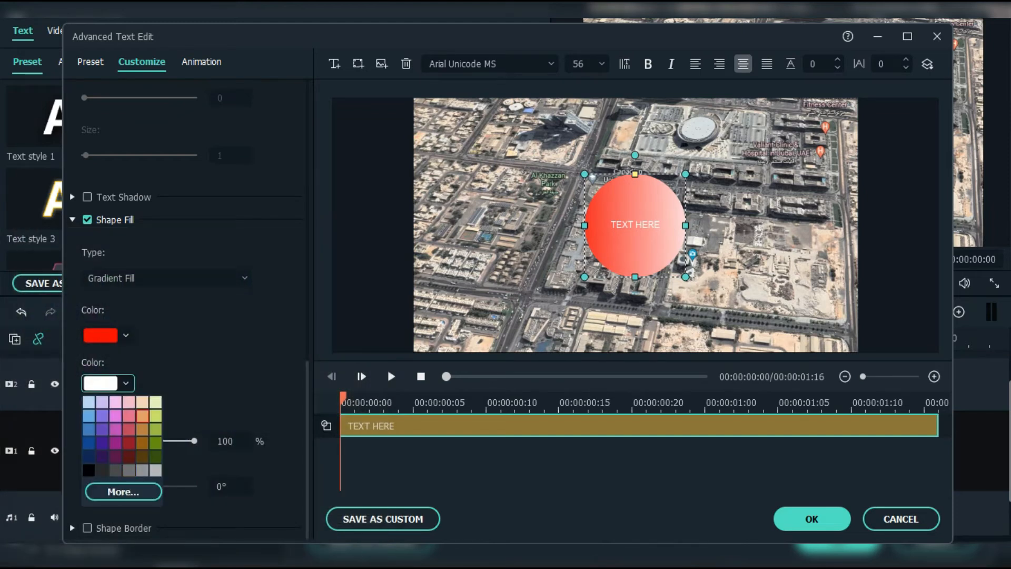
left_click(123, 492)
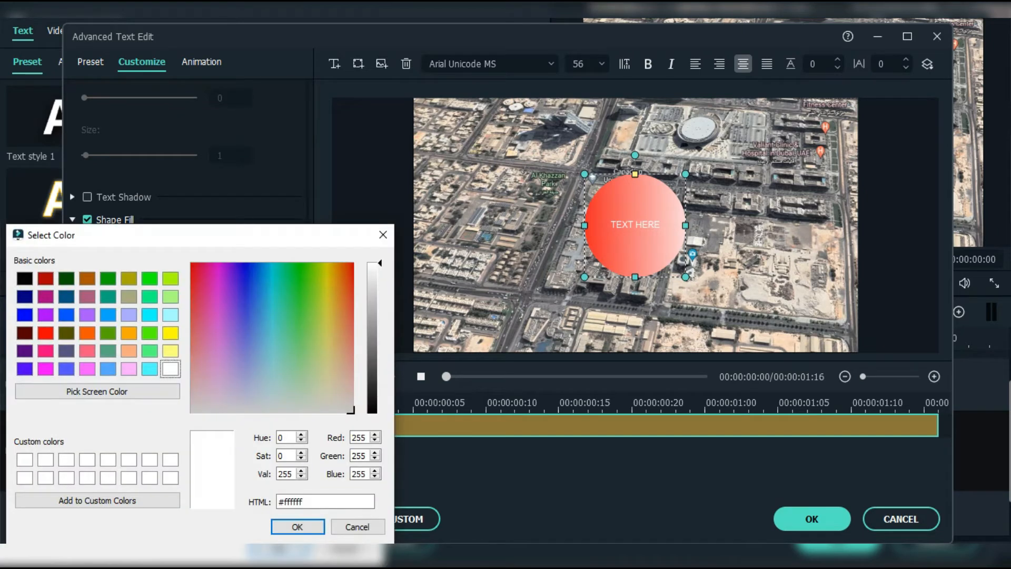
left_click(45, 333)
left_click(297, 526)
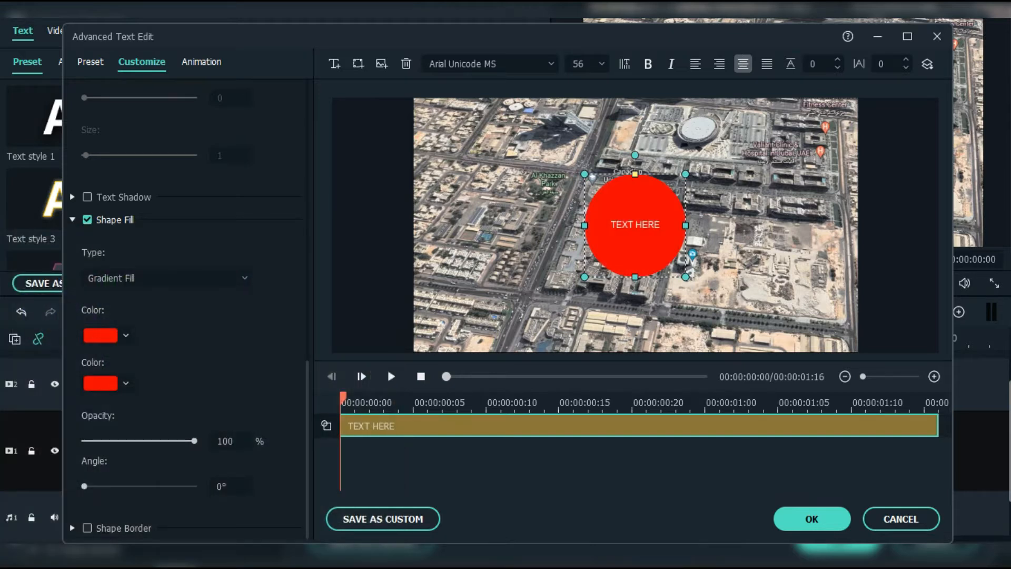
Step: Lower the circle's fill opacity to 70% and enable its shape border
left_click_drag(195, 440, 161, 441)
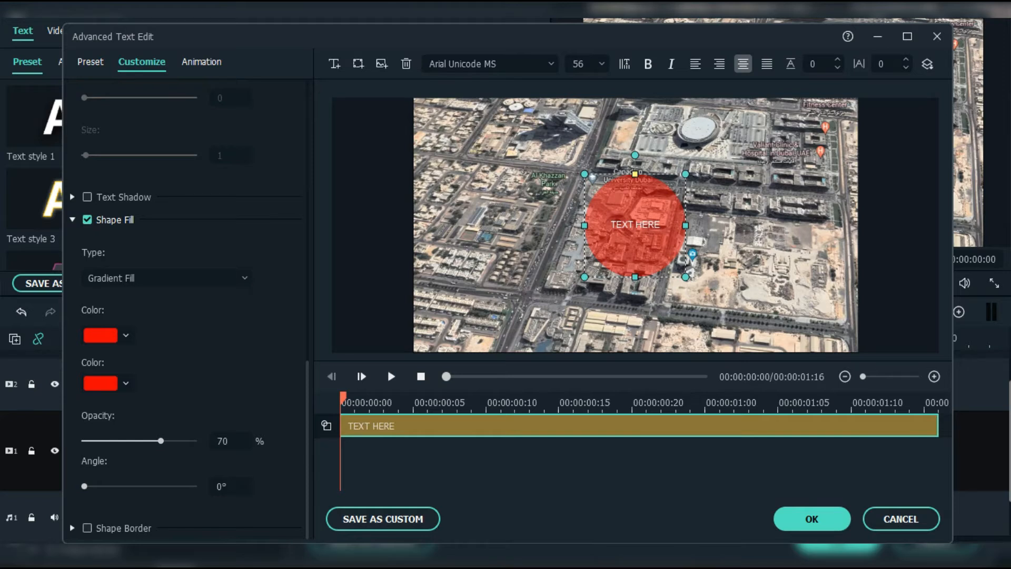
left_click(73, 528)
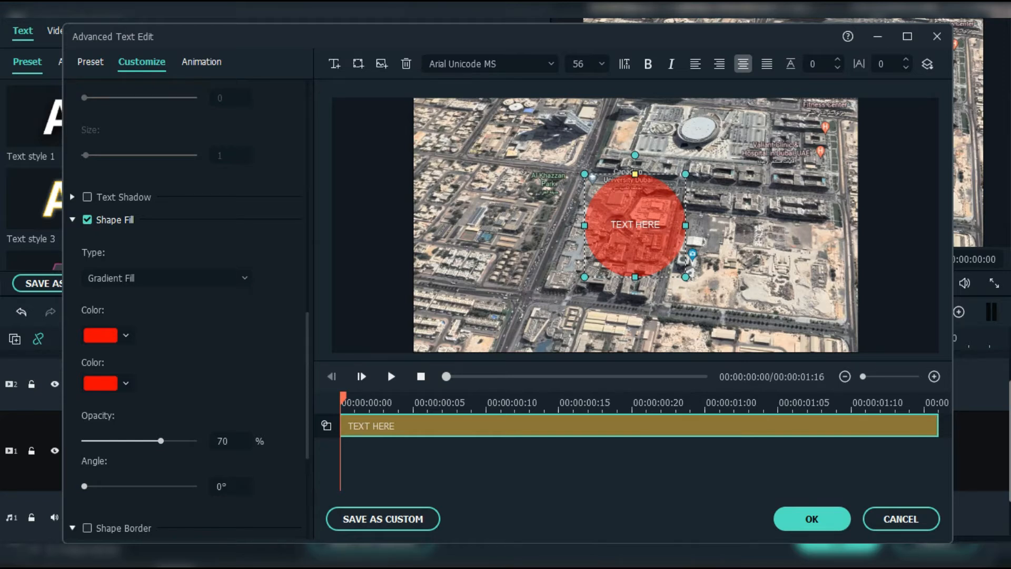
left_click(87, 527)
scroll(185, 316, "down", 3)
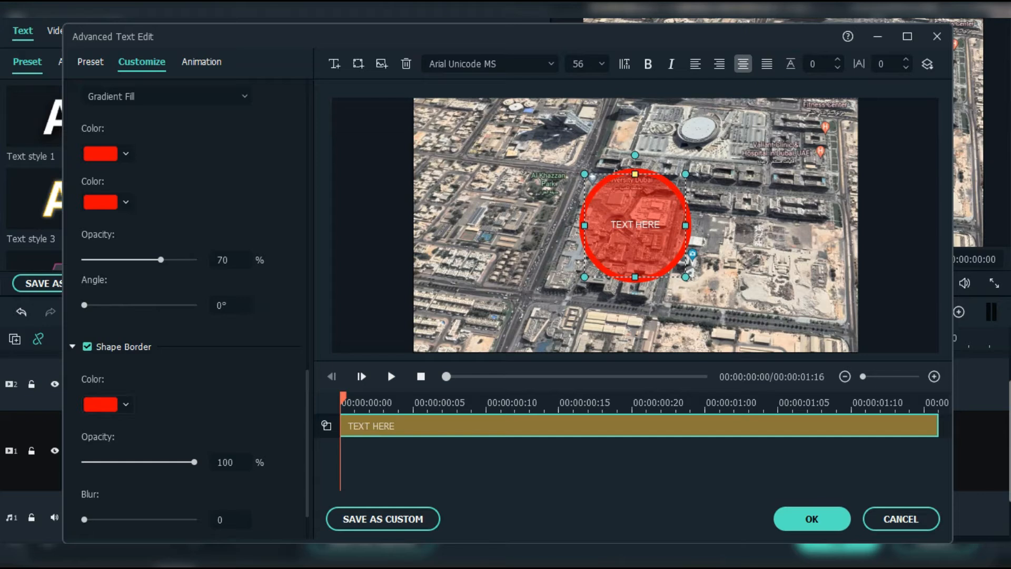
Step: Make the circle's border white with a size of 5
left_click(125, 404)
left_click(123, 513)
left_click(297, 527)
scroll(237, 448, "down", 3)
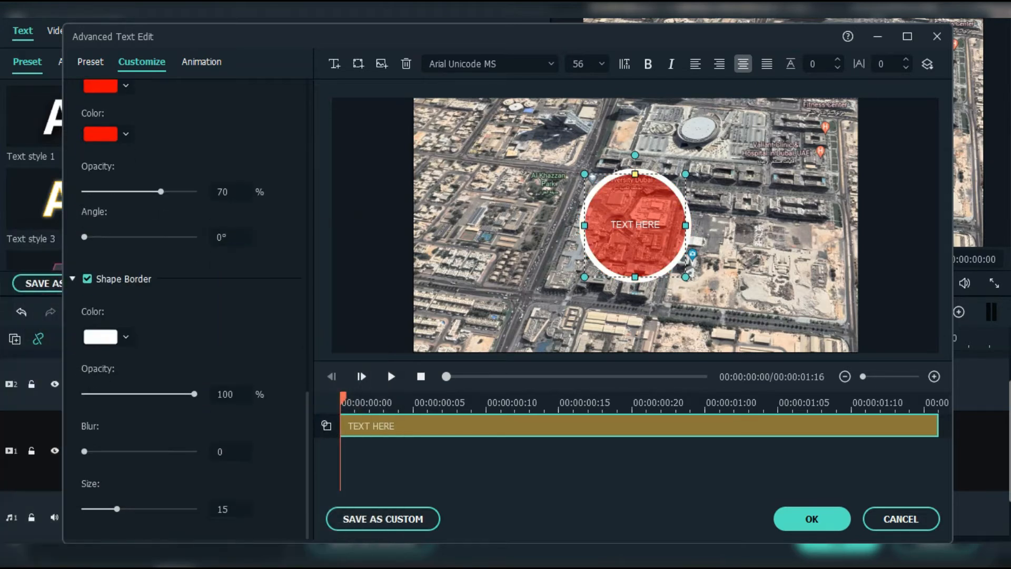
left_click(230, 508)
type("5")
key("Return")
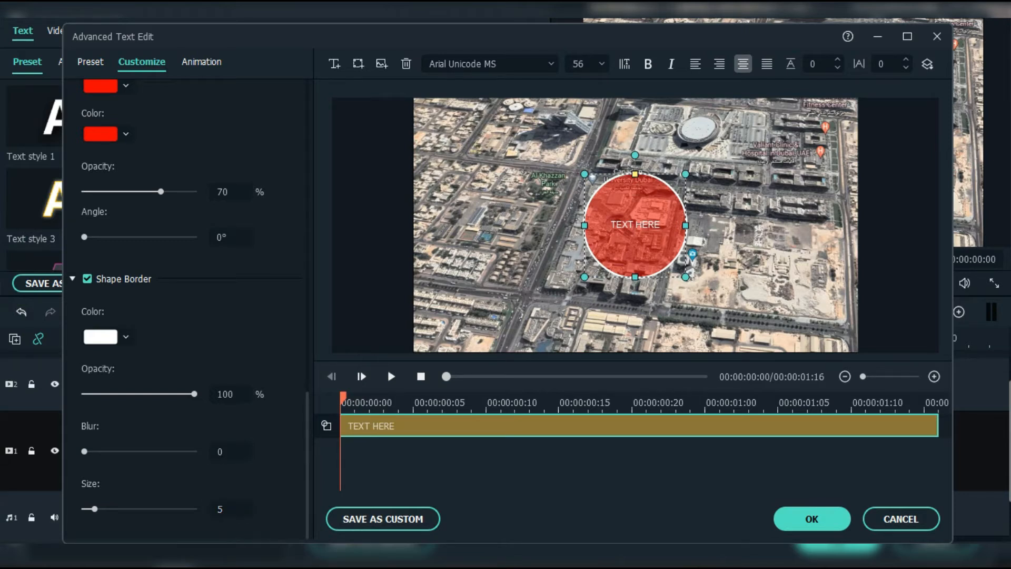
Step: Delete the TEXT HERE placeholder from the circle
key("BackSpace")
key("BackSpace")
key("BackSpace")
key("Delete")
key("BackSpace")
key("BackSpace")
key("BackSpace")
key("BackSpace")
key("BackSpace")
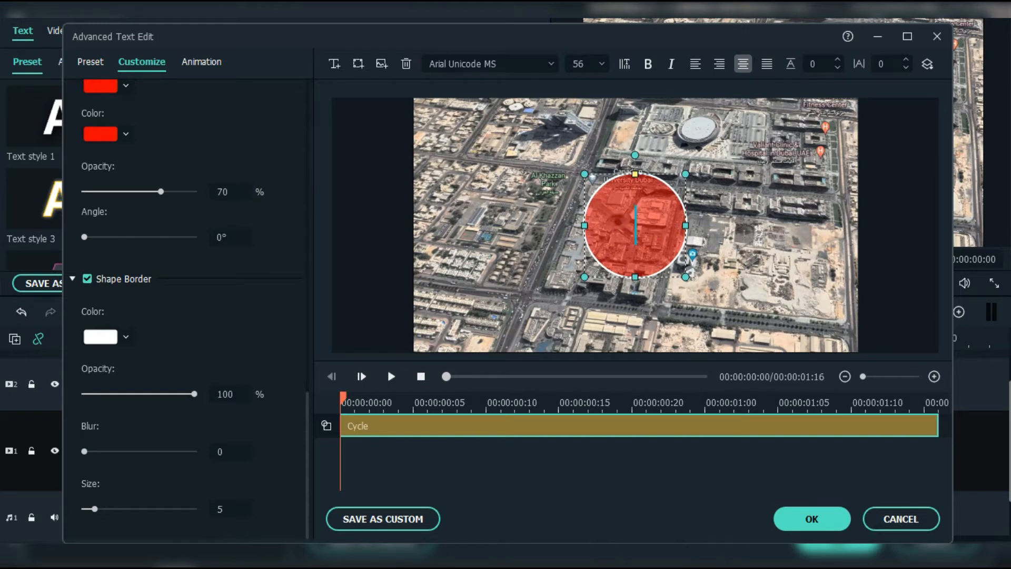
left_click(752, 237)
Step: Move the circle right and down over the building and shrink it
left_click(635, 225)
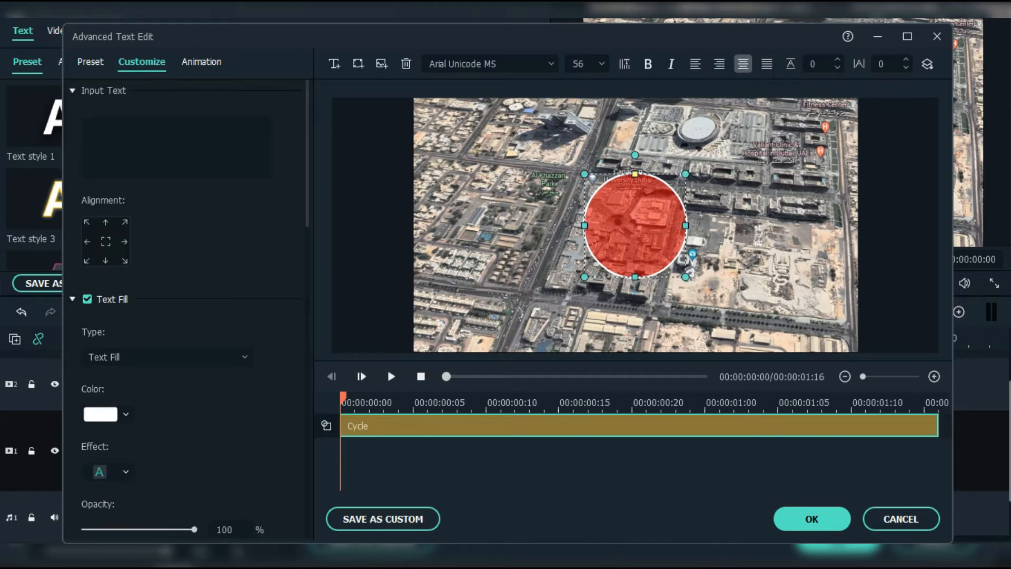
left_click_drag(635, 226, 695, 247)
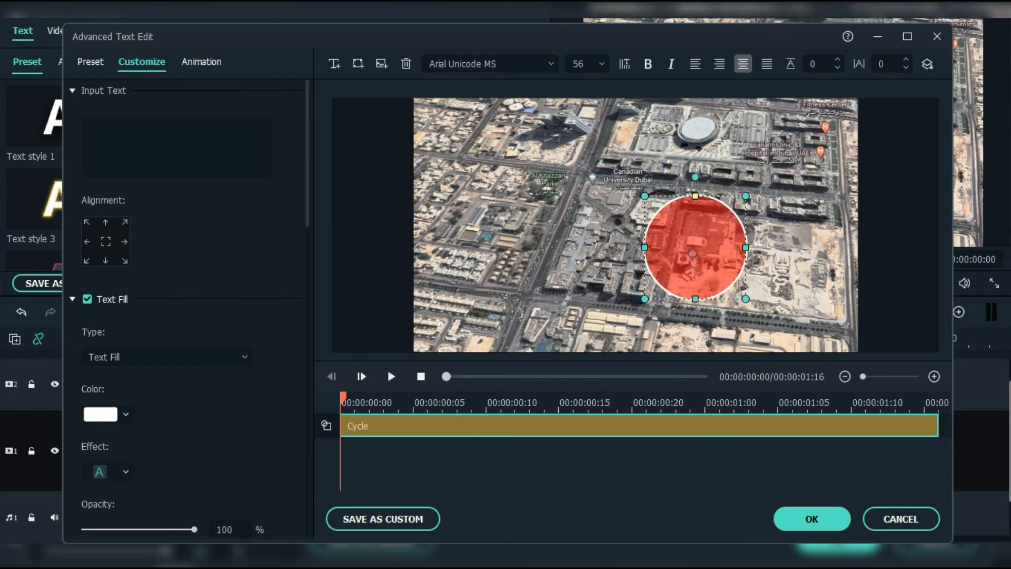
left_click_drag(644, 298, 692, 253)
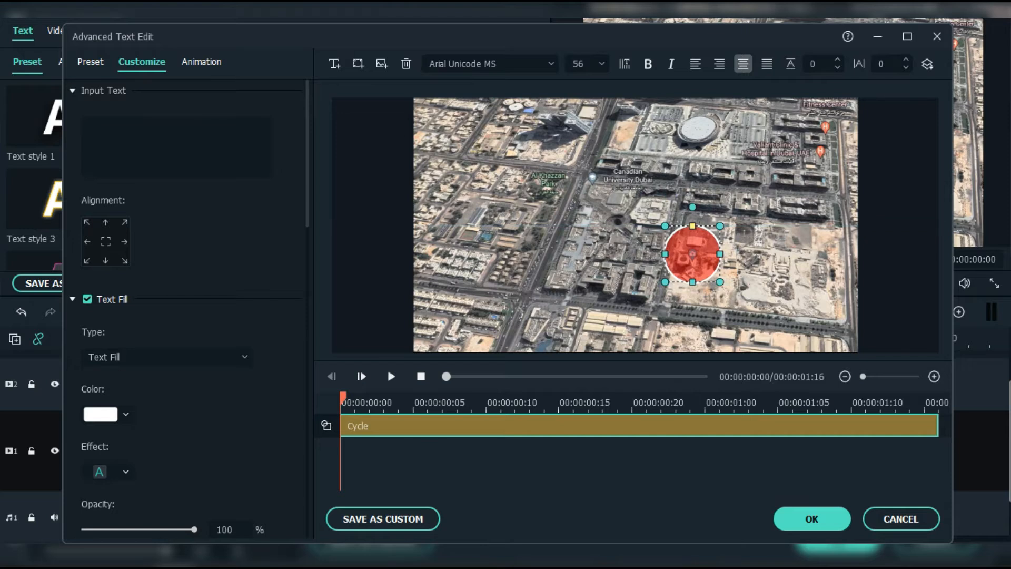
left_click(202, 63)
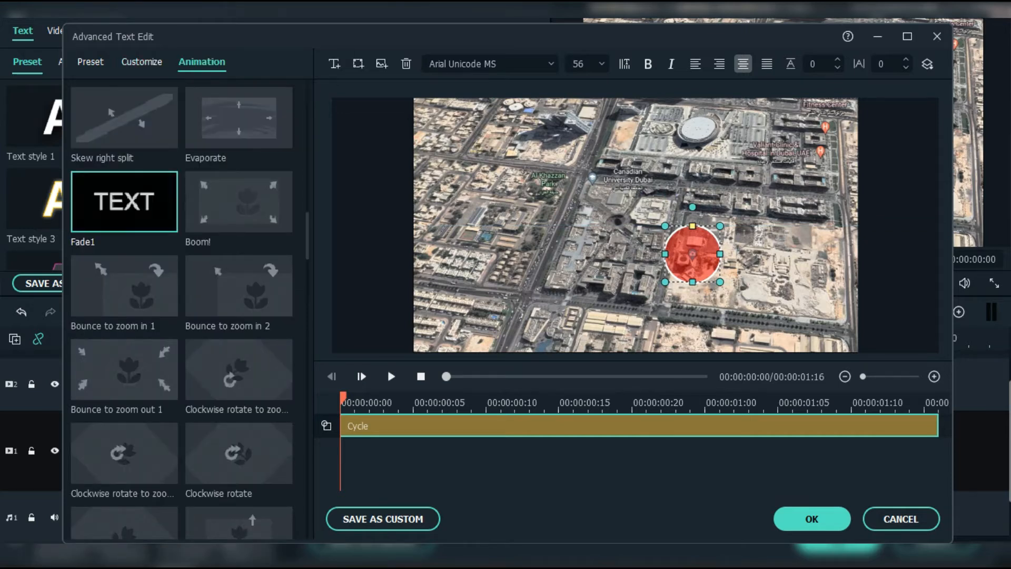
Step: Apply the Fade1 animation to the circle and close Advanced Text Edit
double_click(124, 202)
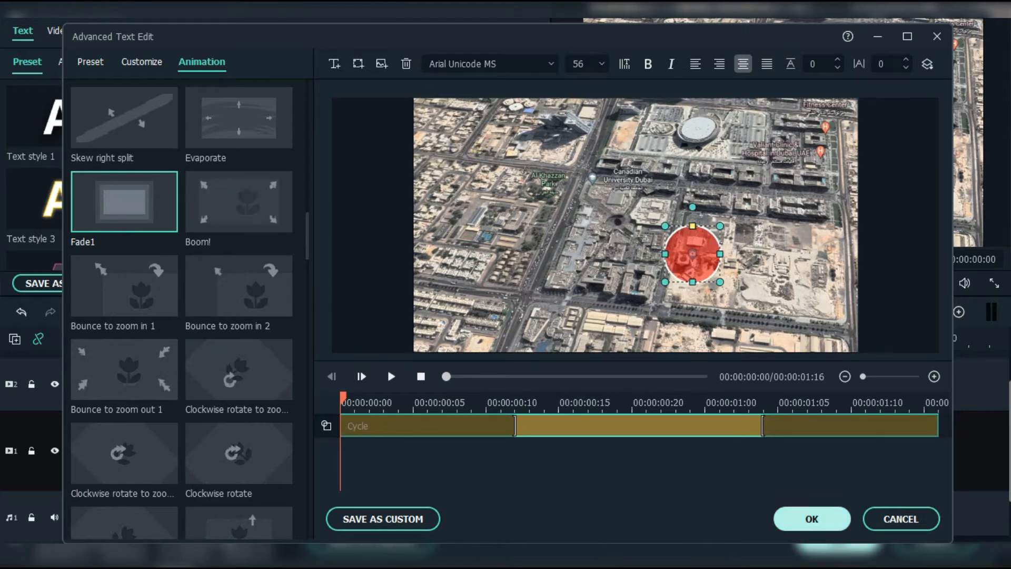
left_click(811, 519)
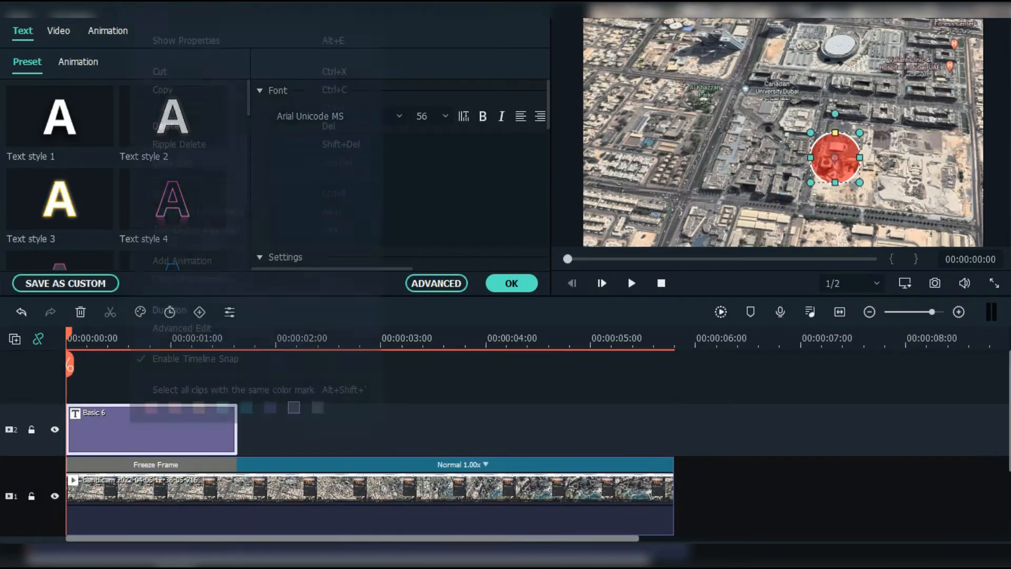
Step: Duplicate the Basic 6 circle title onto new track 3, locking tracks 1 and 2
right_click(131, 421)
left_click(169, 90)
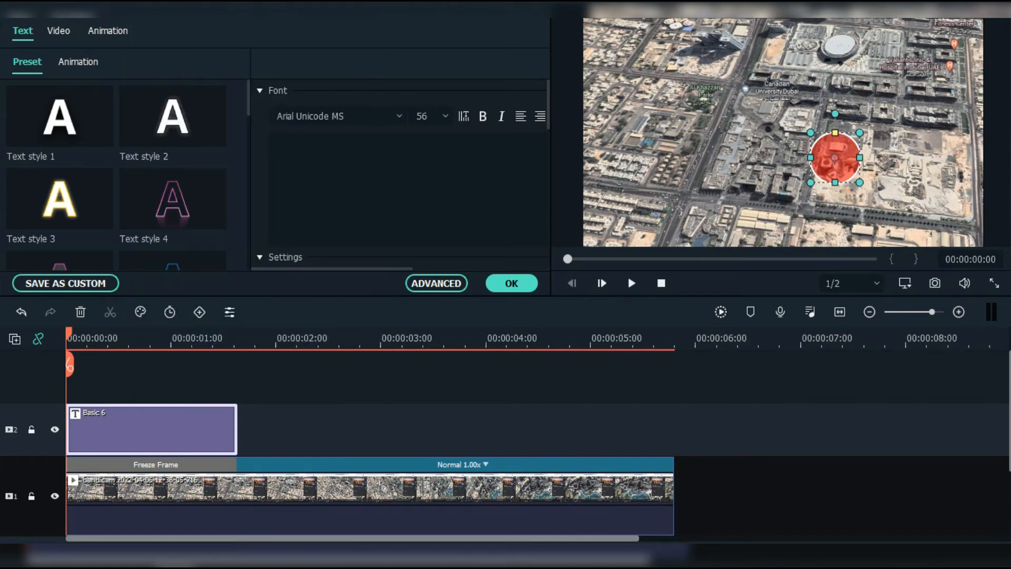
left_click(31, 430)
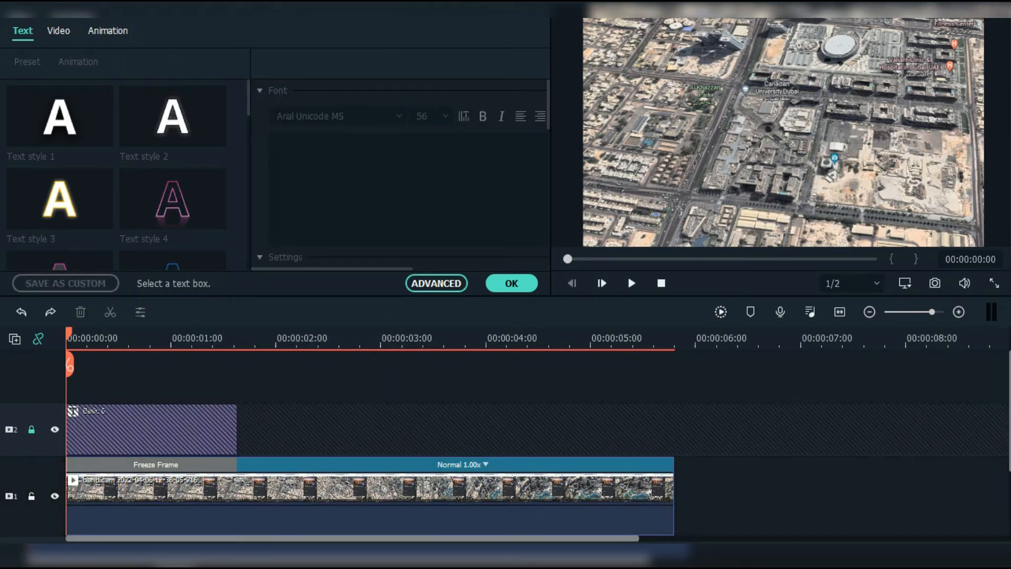
right_click(101, 429)
left_click(126, 45)
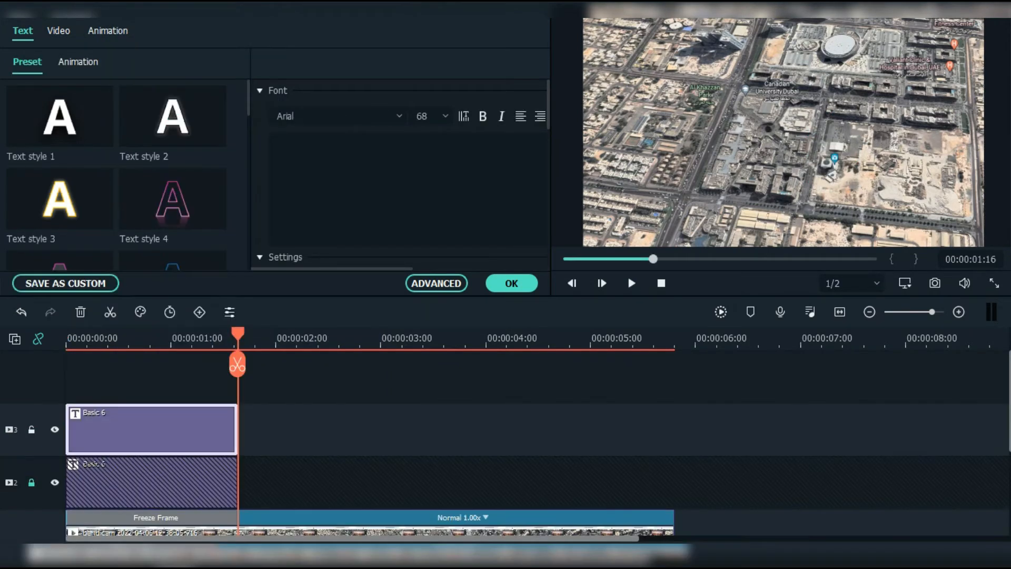
scroll(505, 448, "down", 3)
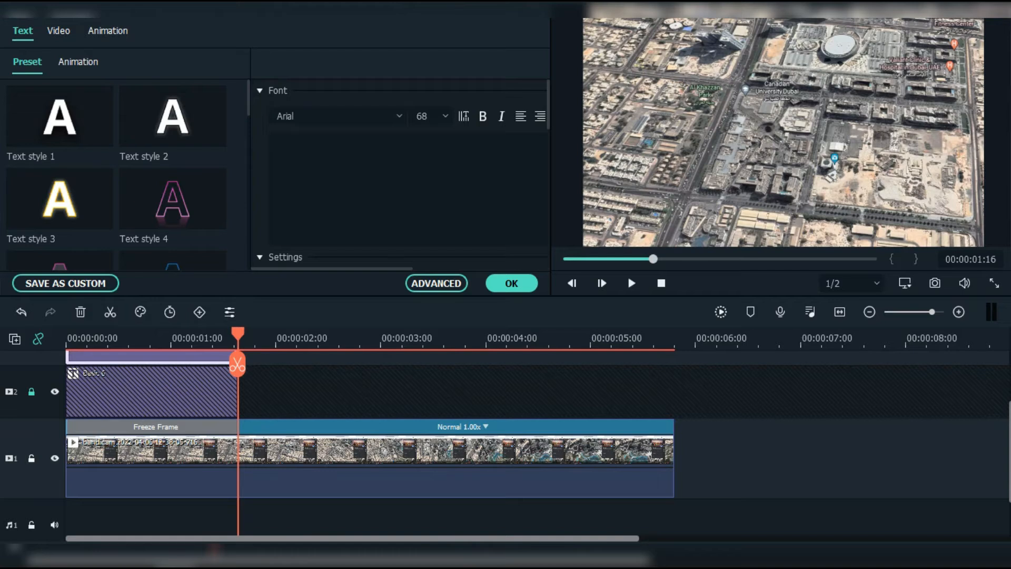
left_click(32, 458)
left_click(337, 516)
scroll(337, 448, "up", 1)
double_click(153, 384)
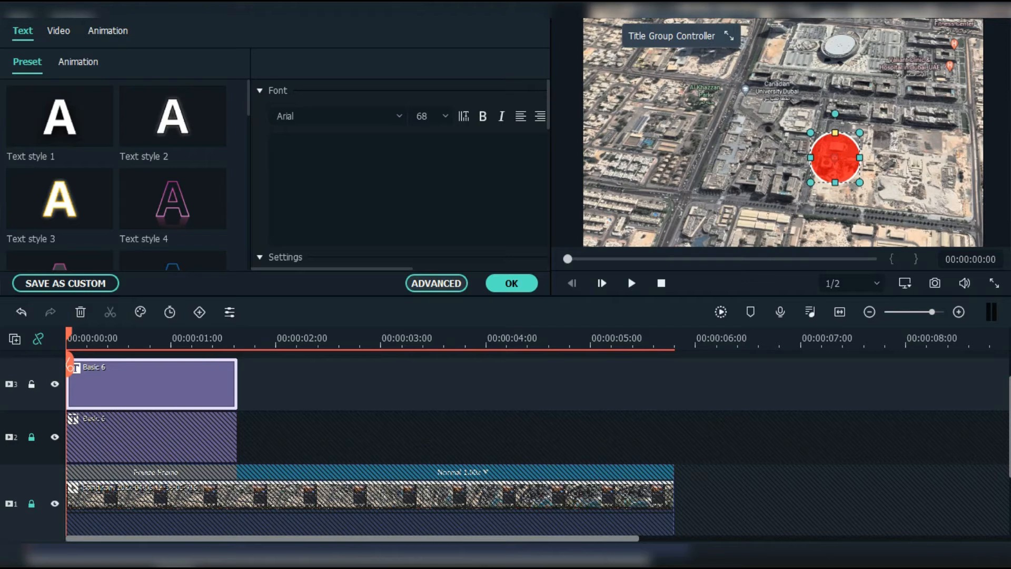
Step: Blur the copied circle's white border to 10 and pull its Fade1 animation end earlier on the Cycle track
left_click(436, 283)
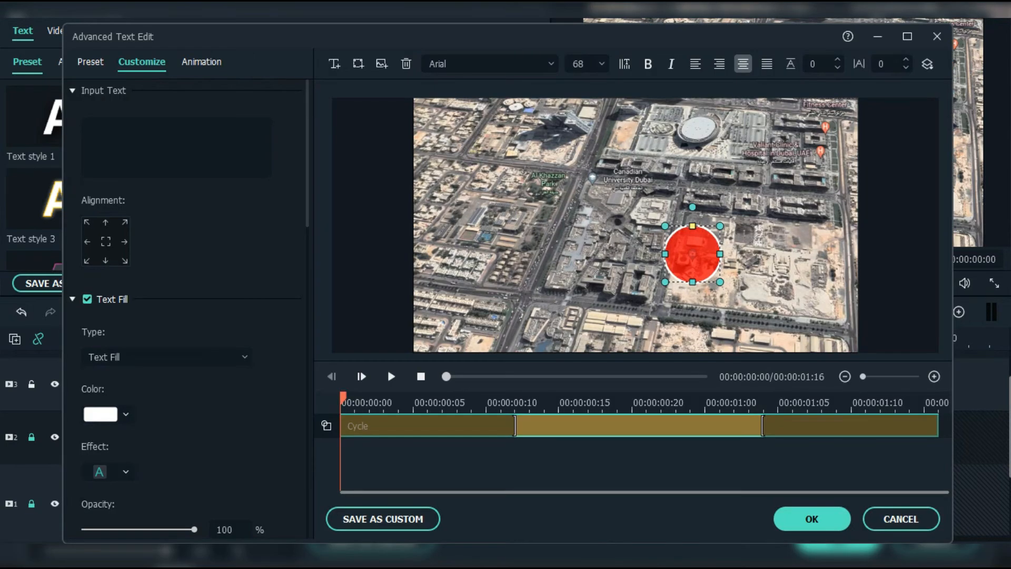
scroll(185, 316, "down", 15)
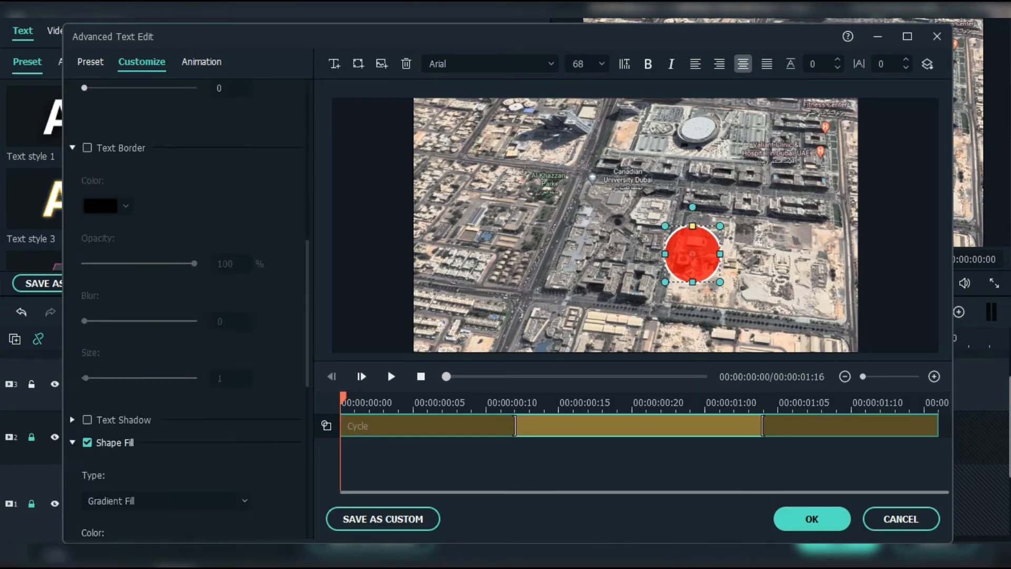
scroll(184, 316, "down", 3)
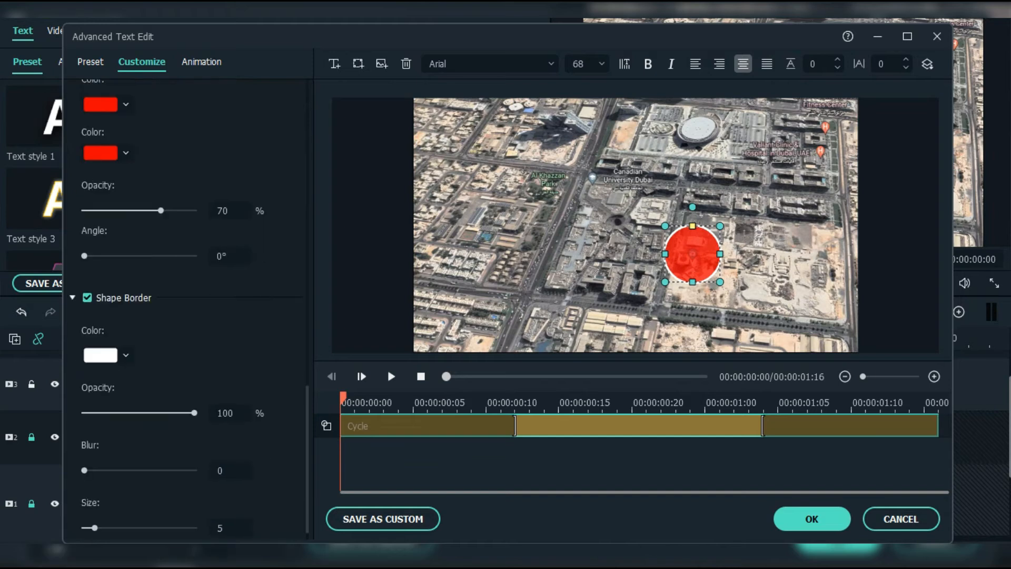
left_click_drag(85, 451, 194, 451)
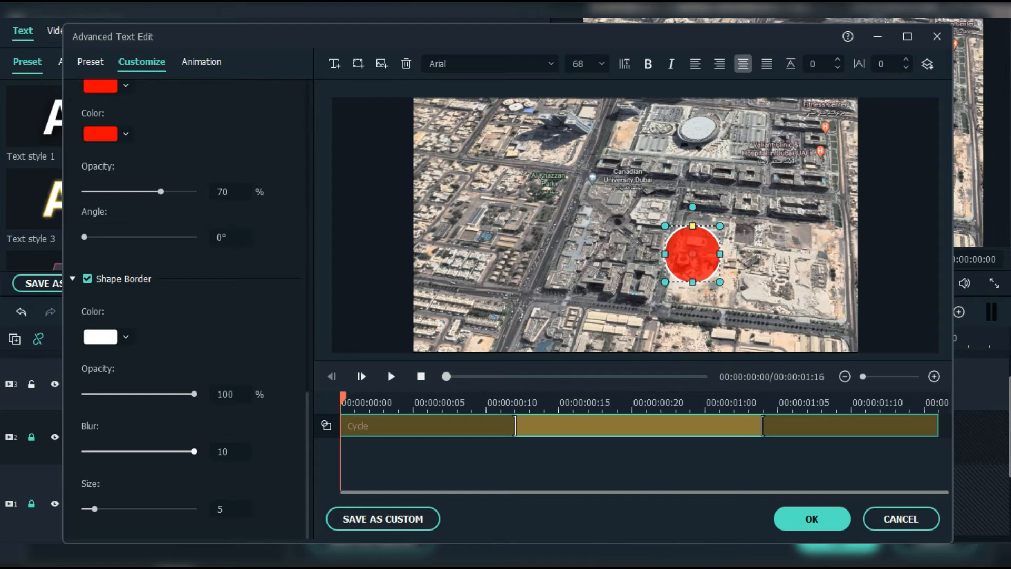
left_click(202, 62)
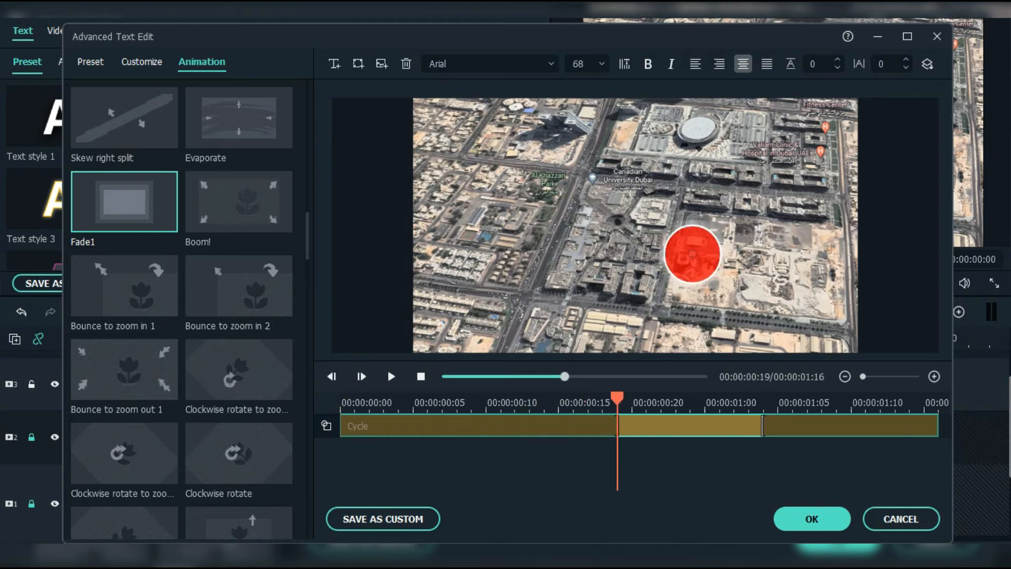
left_click_drag(763, 426, 645, 426)
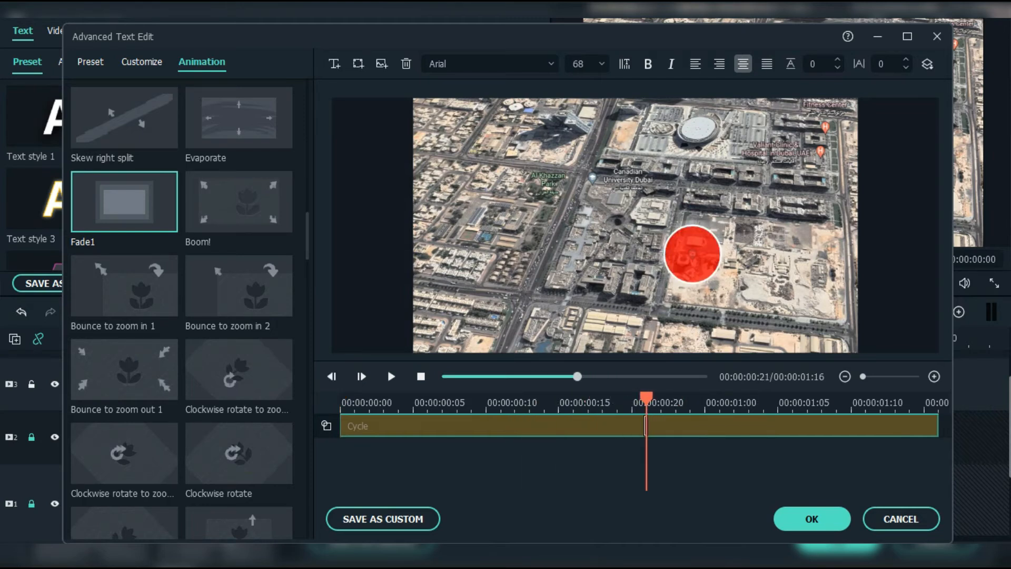
Step: Unlock track 2 and add a new text box just below the red circle on the title copy
left_click(811, 519)
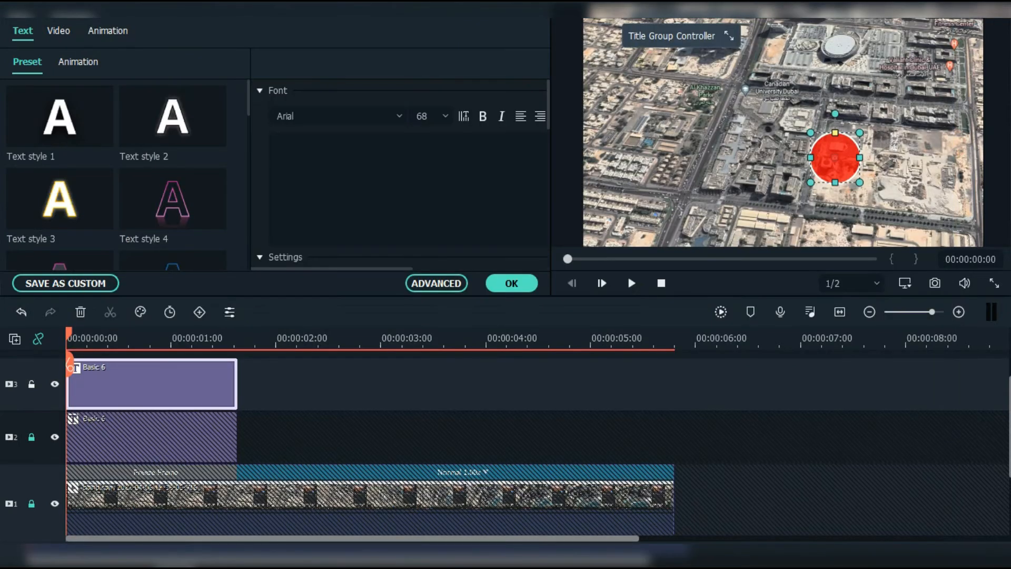
left_click(32, 437)
left_click(152, 437)
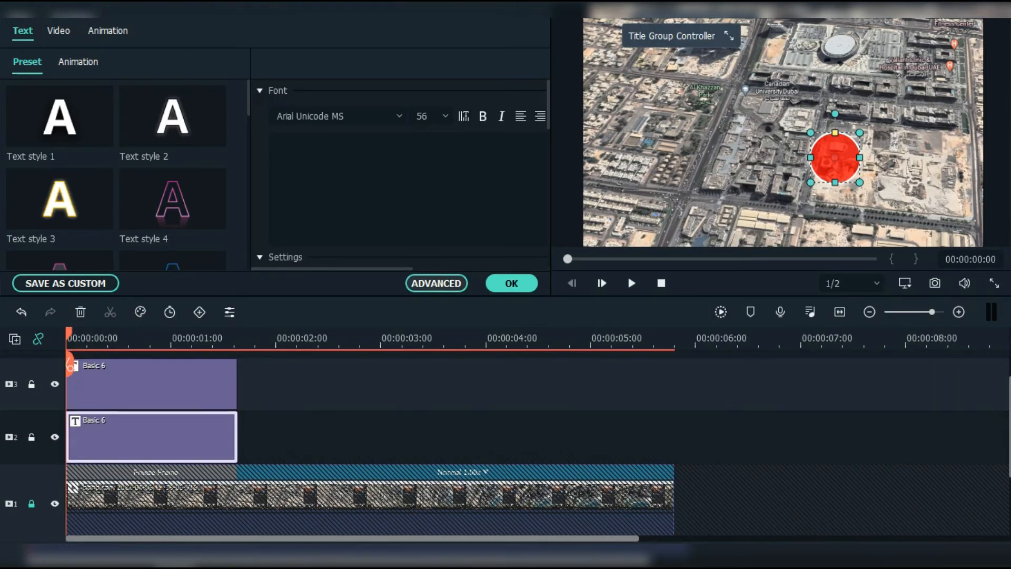
left_click(436, 283)
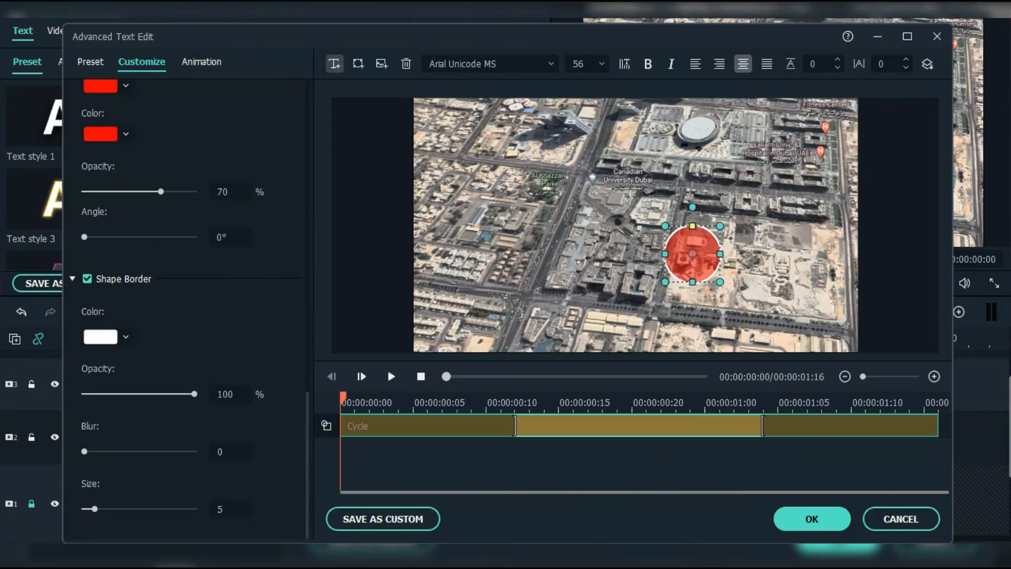
left_click(334, 63)
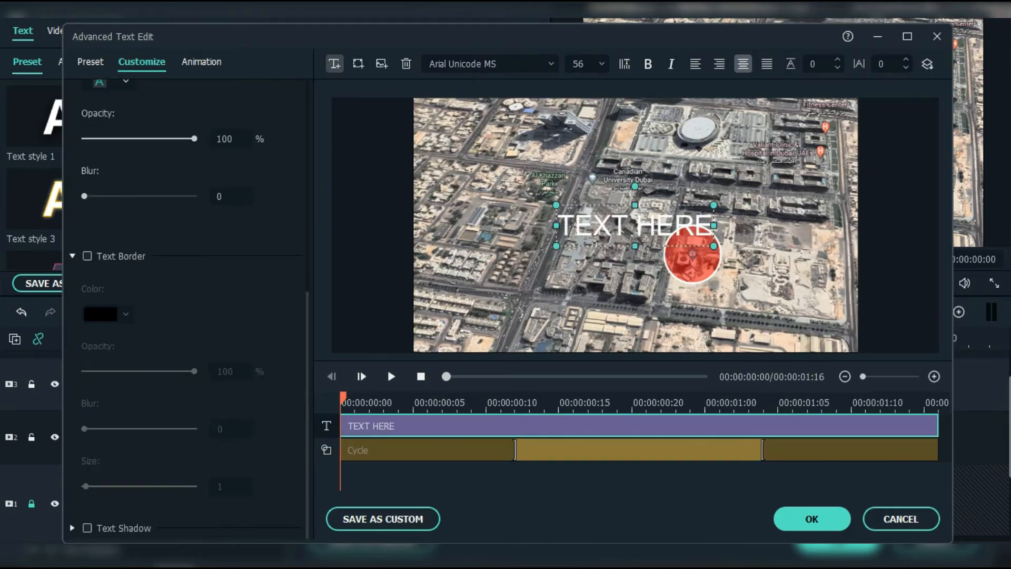
left_click_drag(635, 225, 702, 303)
Step: Set the label's font to Impact at size 40
left_click(474, 63)
type("imp")
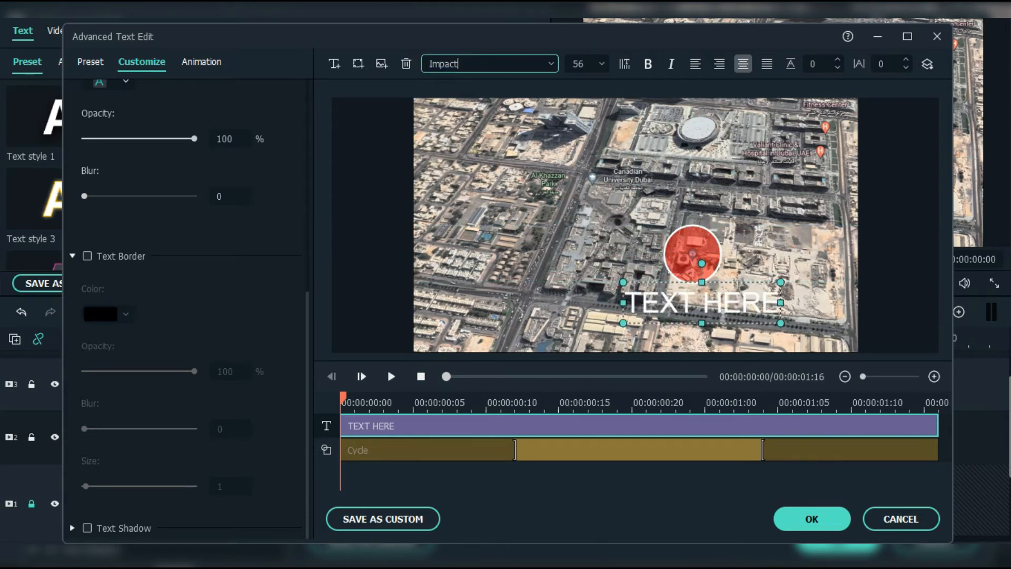
key("Return")
key("Tab")
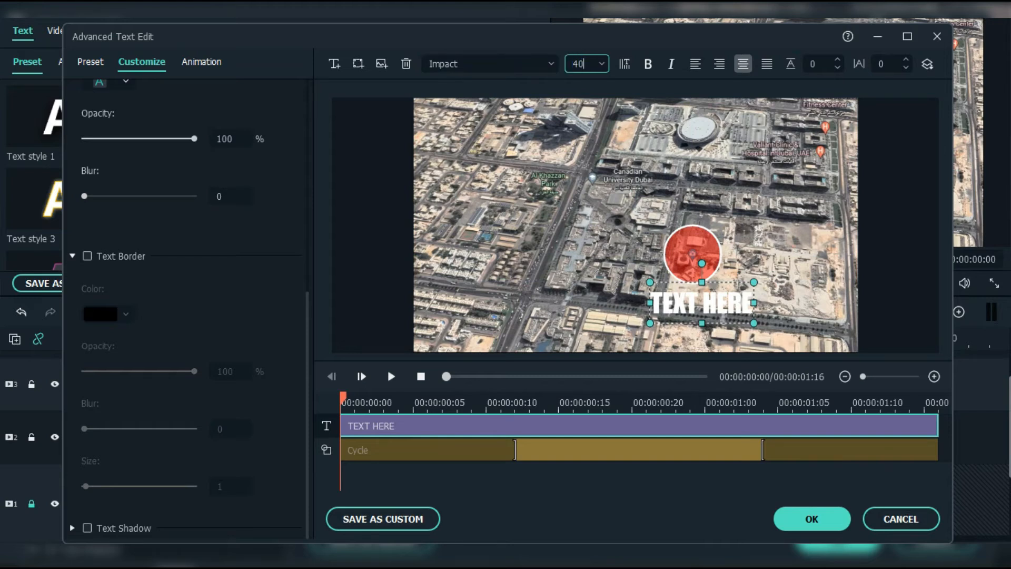
type("40")
key("Return")
scroll(231, 139, "up", 1)
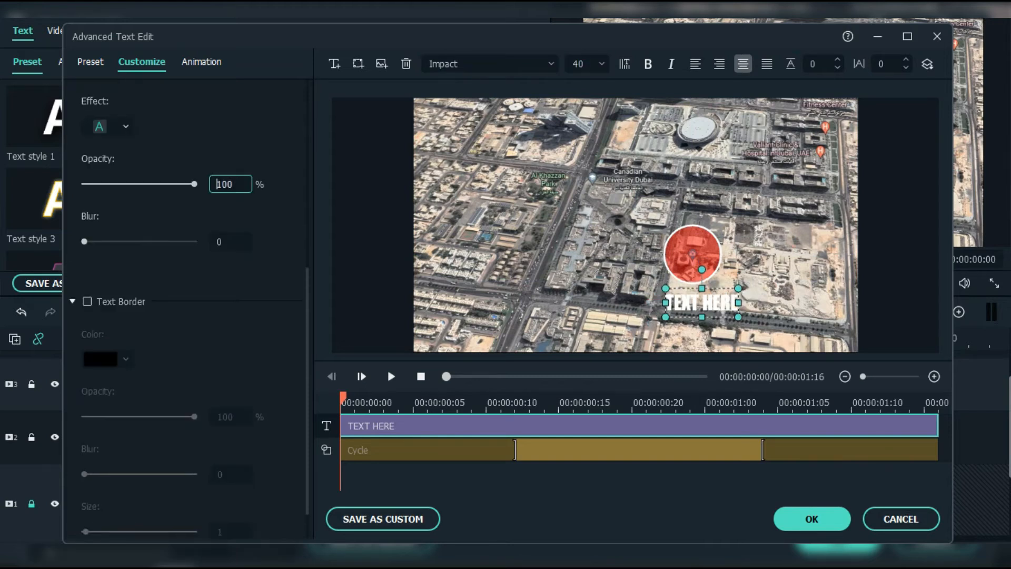
scroll(187, 308, "up", 1)
scroll(184, 316, "up", 7)
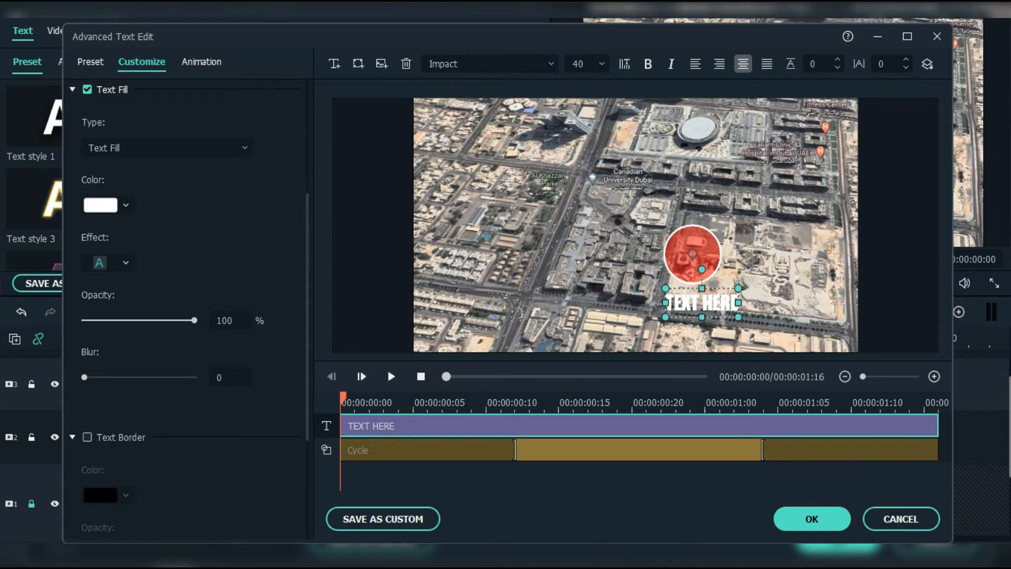
Step: Replace TEXT HERE with 'Green park', reposition it under the circle, and turn on Text Border
key("ctrl+a")
type("Green park")
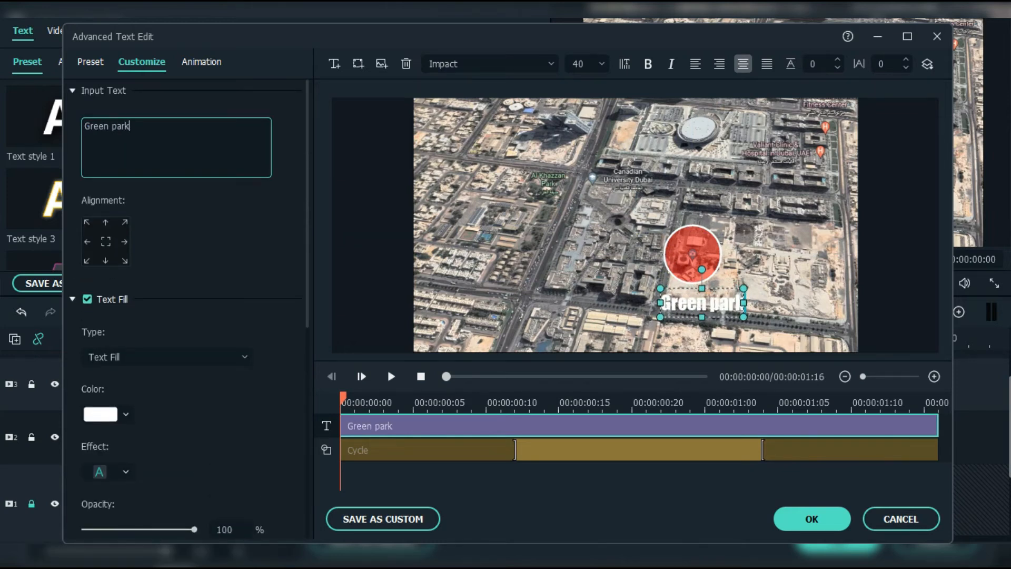
left_click(758, 333)
mouse_move(701, 302)
left_mouse_down()
mouse_move(693, 296)
mouse_move(706, 296)
left_mouse_up()
scroll(184, 316, "down", 5)
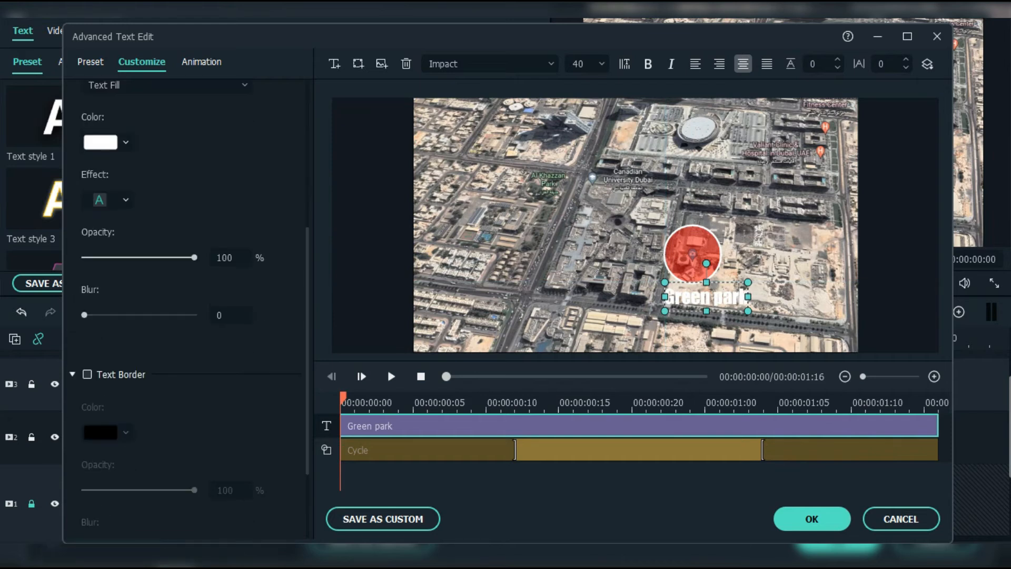
left_click(87, 374)
scroll(184, 315, "down", 2)
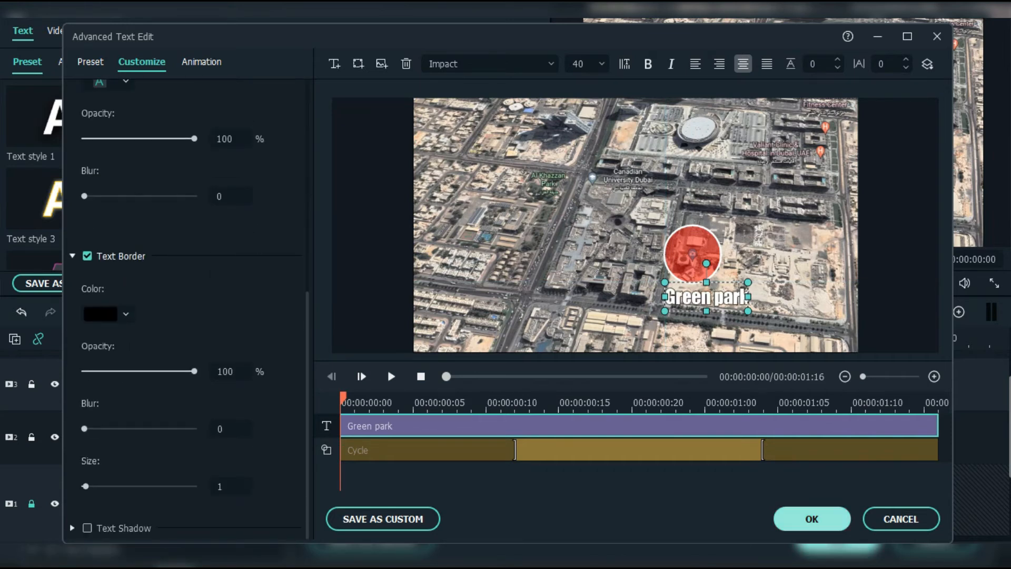
left_click(737, 329)
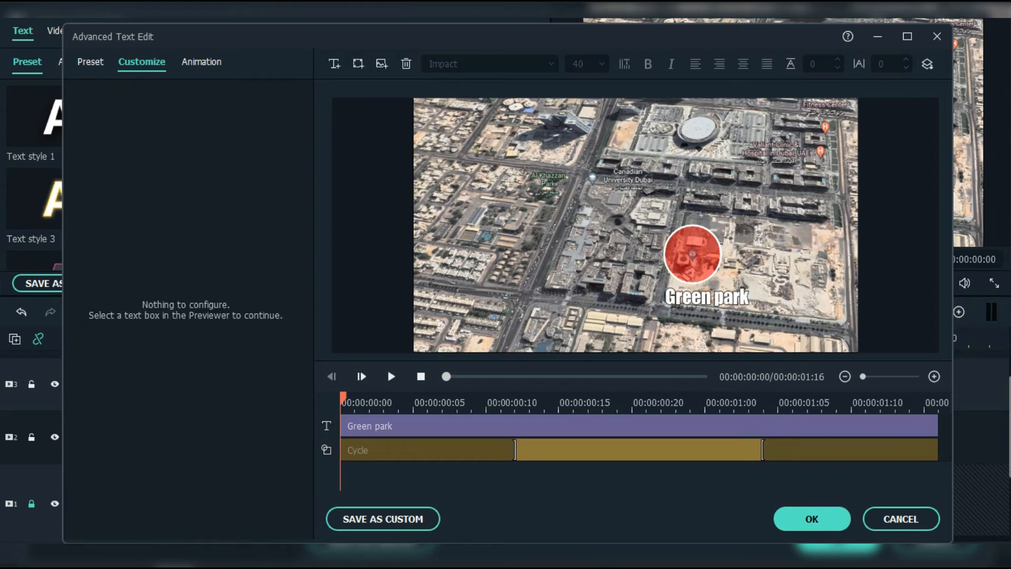
Step: Nudge the Green park label left and up until centred under the circle, then confirm the edits
left_click(706, 298)
key("Left")
key("Left")
key("Left")
key("Left")
left_click_drag(703, 298, 692, 296)
left_click(731, 331)
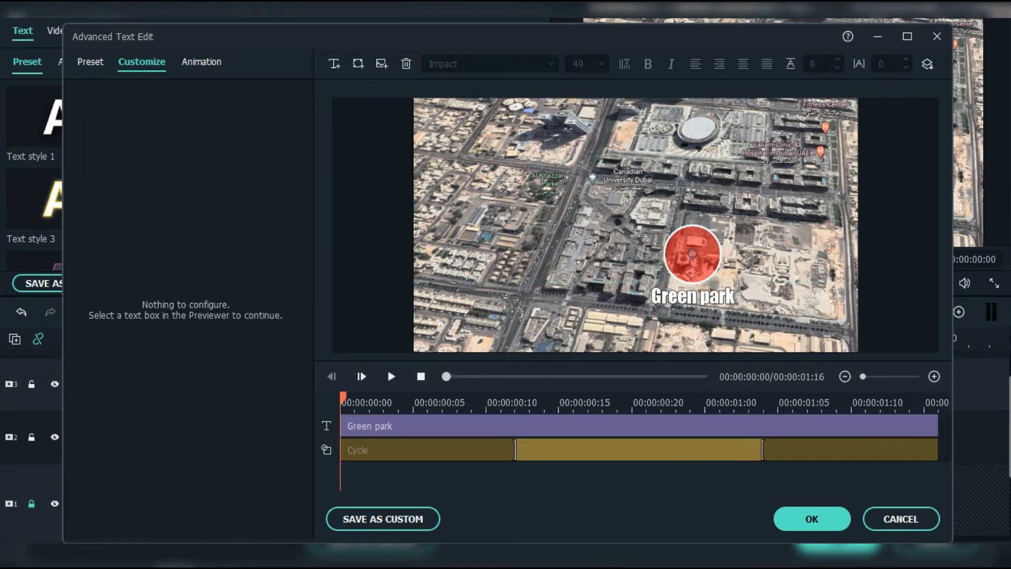
left_click(692, 296)
key("Up")
key("Up")
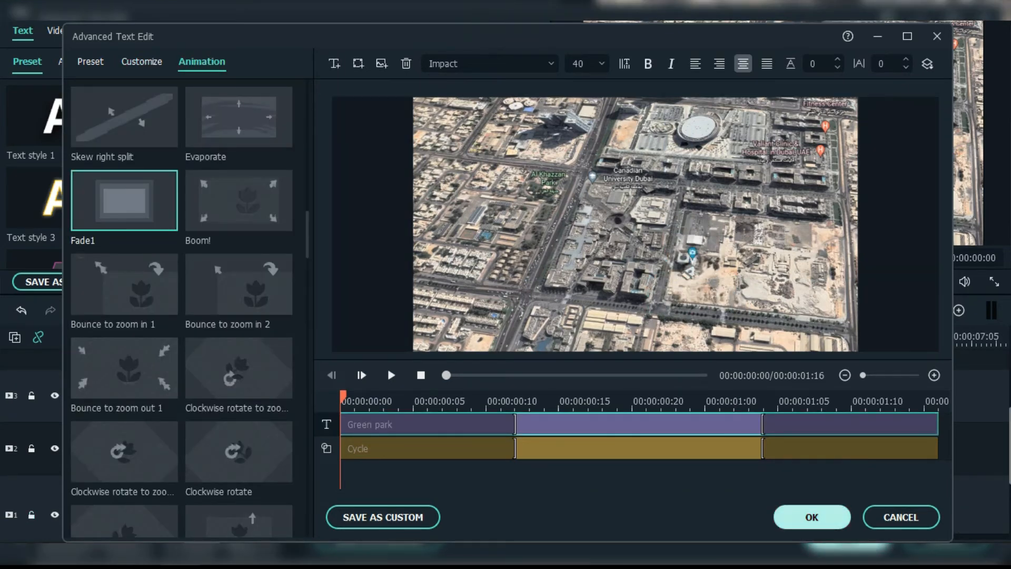
left_click(812, 516)
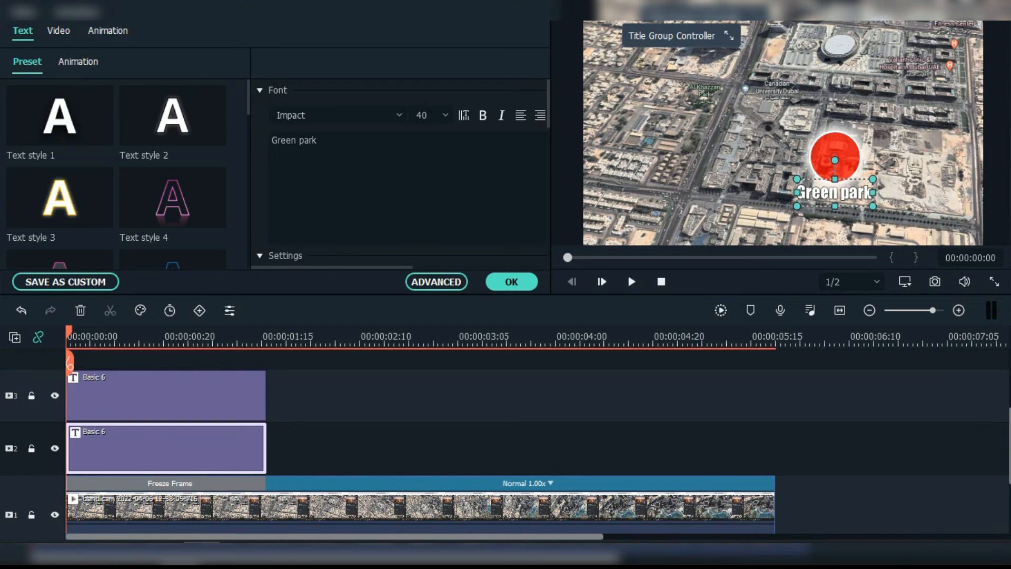
Step: Copy the Green park title, lock tracks 3 and 1, and paste it on track 2 at 00:00:04:22
right_click(151, 446)
left_click(172, 108)
left_click(31, 395)
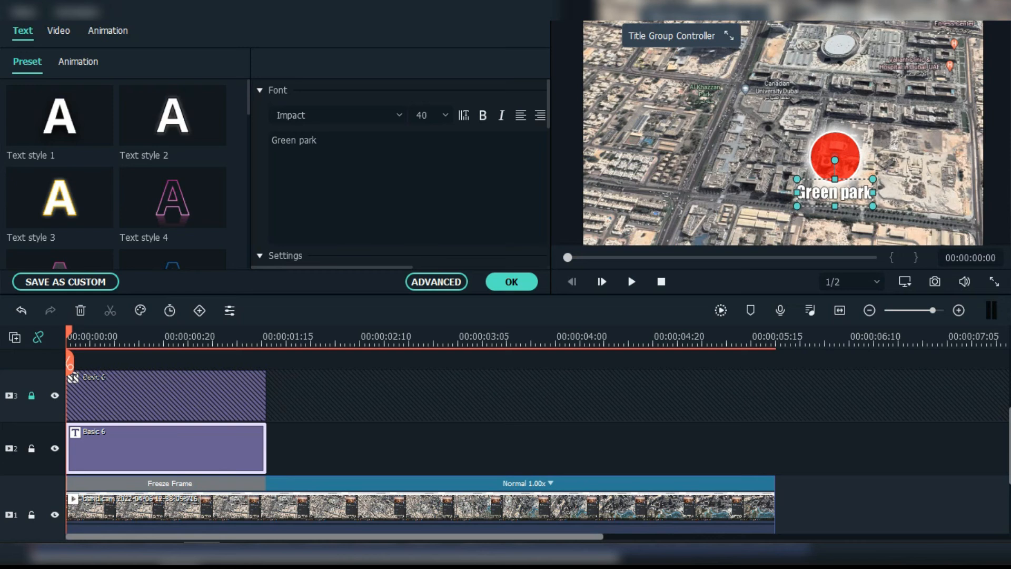
left_click(32, 514)
left_click_drag(69, 363, 662, 363)
right_click(685, 437)
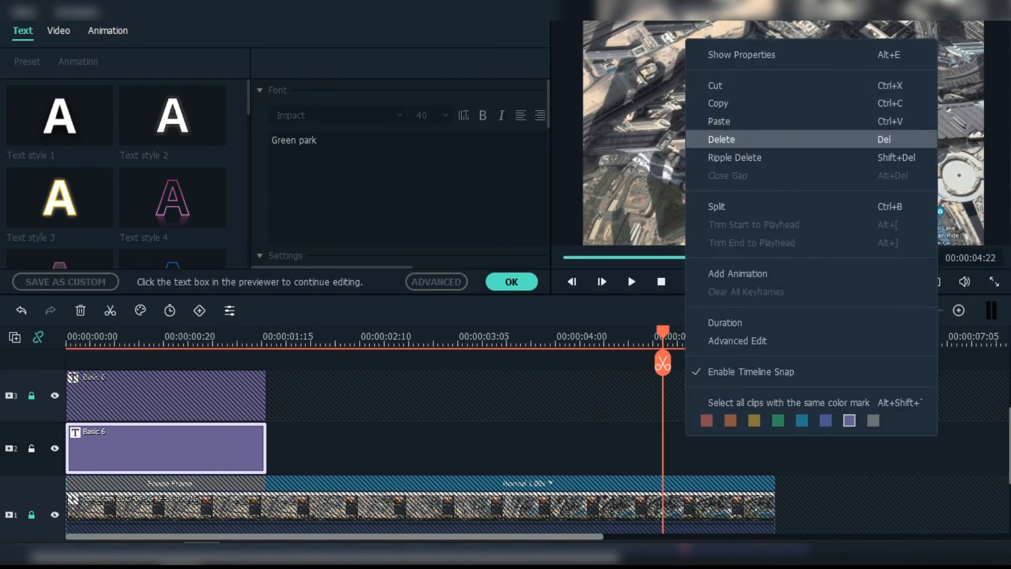
left_click(719, 122)
Step: Trim the pasted copy to run from 00:00:05:04 to the video's end
left_click_drag(864, 363, 696, 369)
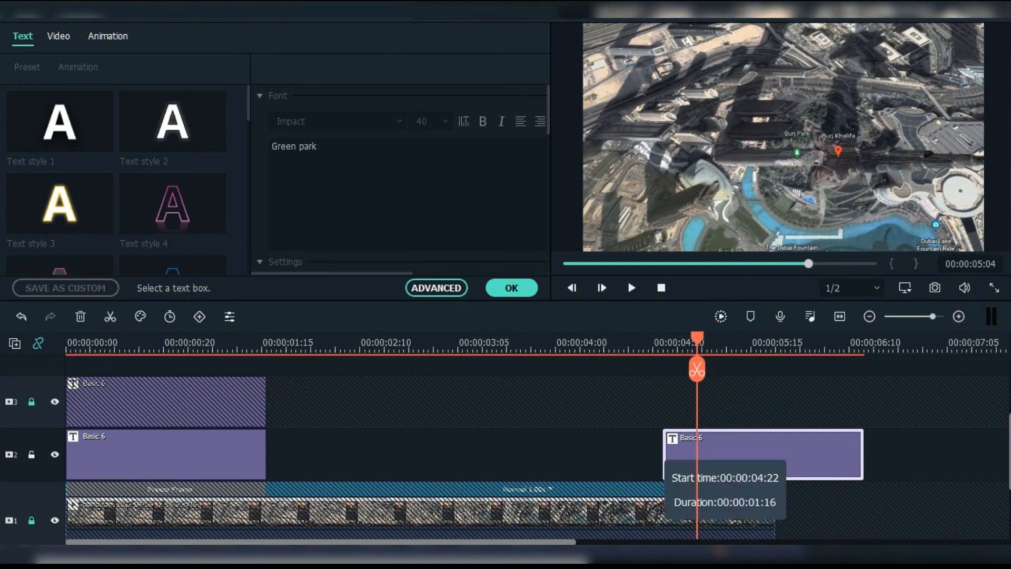
left_click_drag(664, 456, 698, 456)
left_click_drag(862, 457, 774, 458)
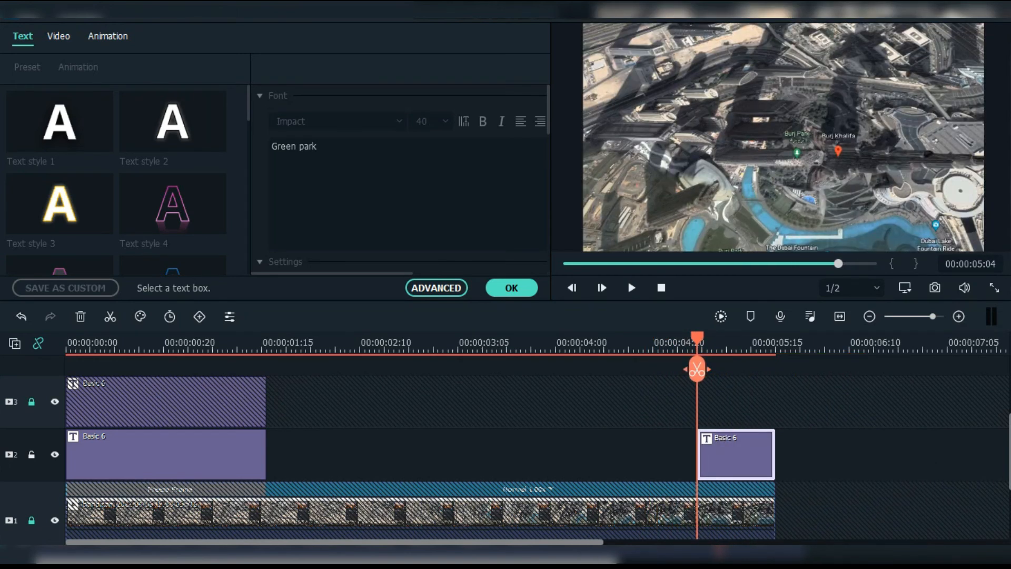
left_click(436, 287)
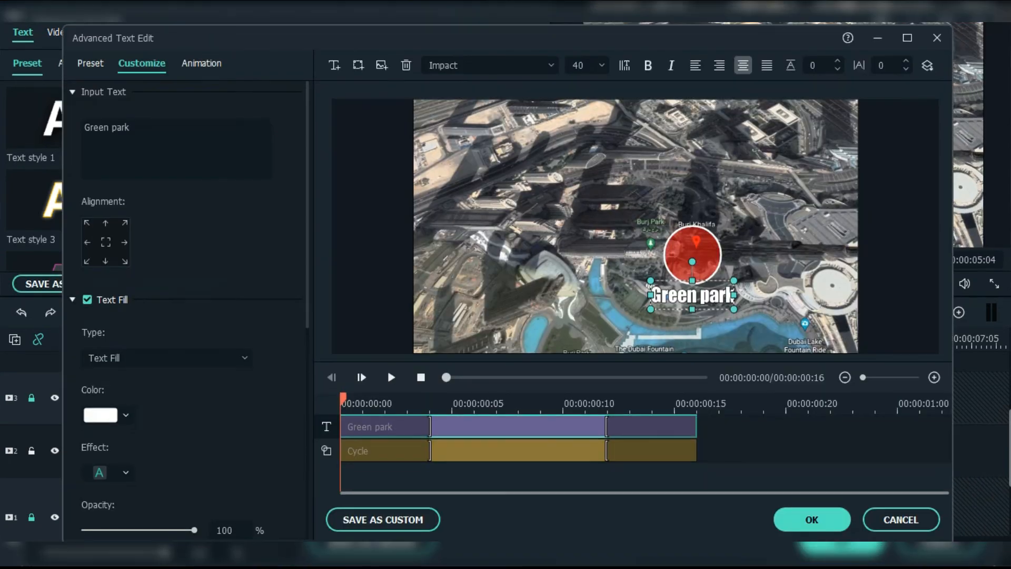
Step: Change the late title's label text to 'Burj Khalifa' and confirm
left_click(130, 128)
key("ctrl+a")
key("BackSpace")
type("Burj Khalid")
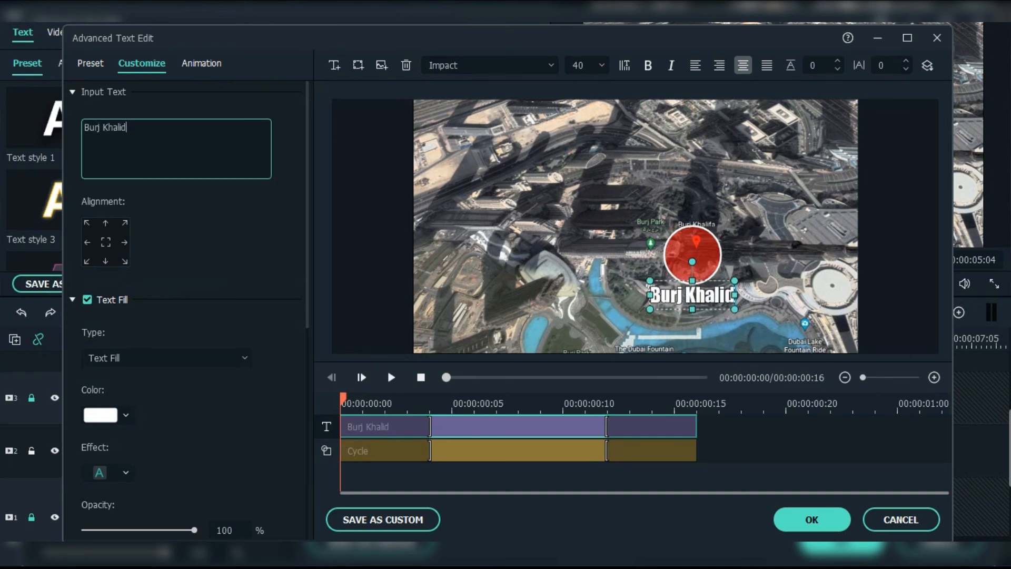
key("BackSpace")
type("fa")
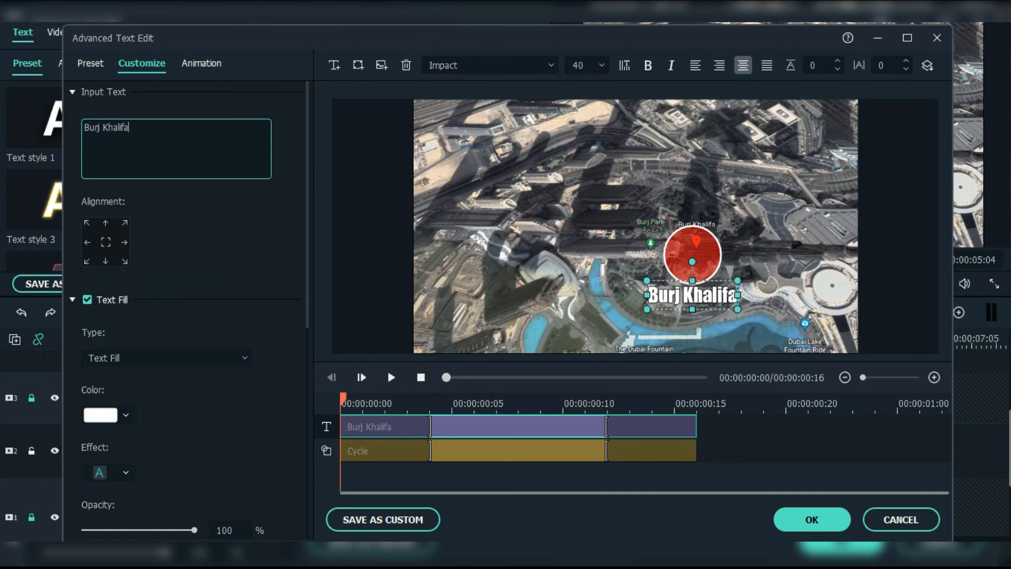
left_click(811, 519)
Step: Copy the Burj Khalifa title onto track 3 over the same span, locking track 2 first
right_click(726, 443)
left_click(759, 108)
left_click(32, 450)
left_click(31, 398)
right_click(737, 400)
left_click(773, 48)
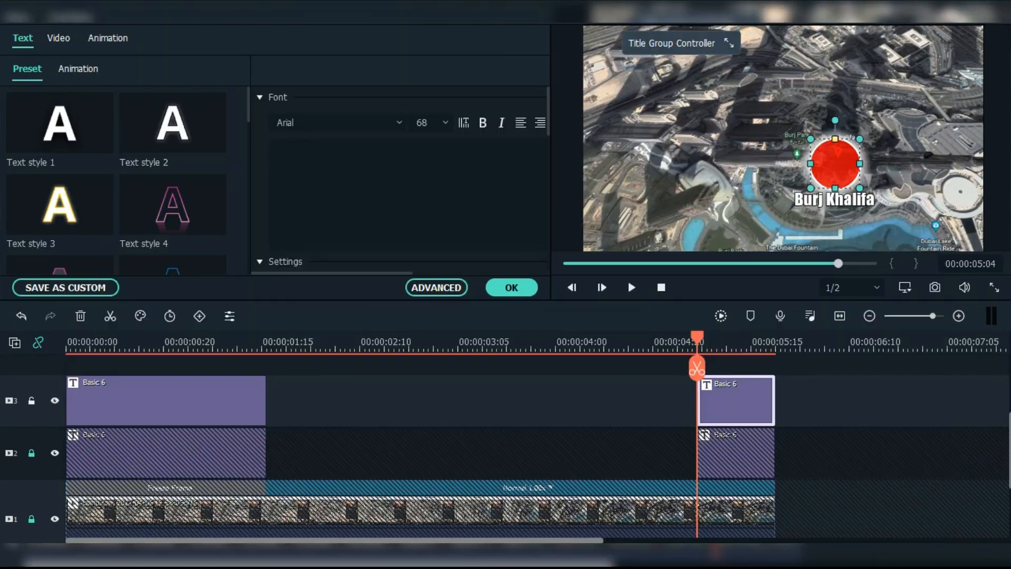
left_click_drag(697, 364, 68, 364)
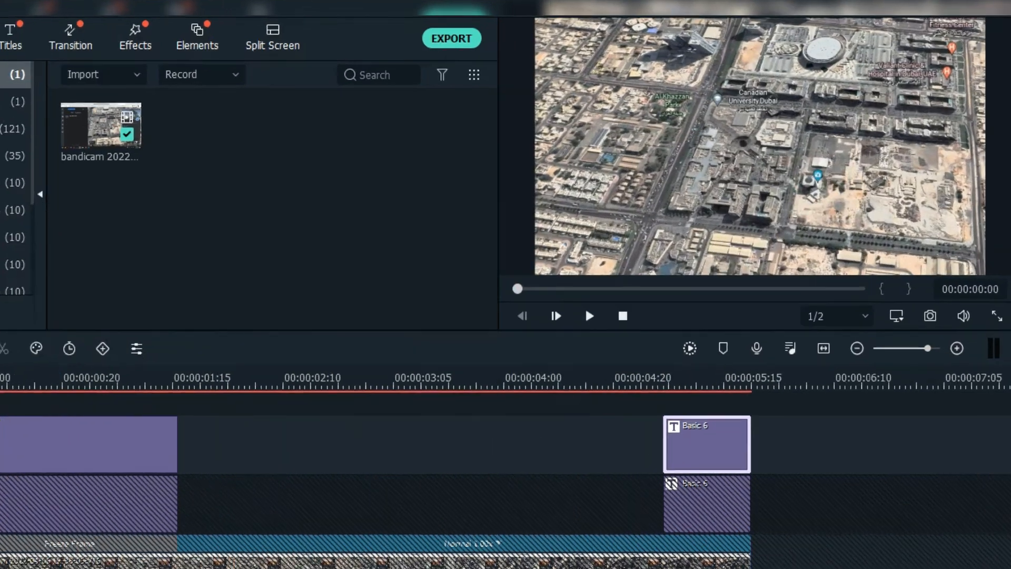